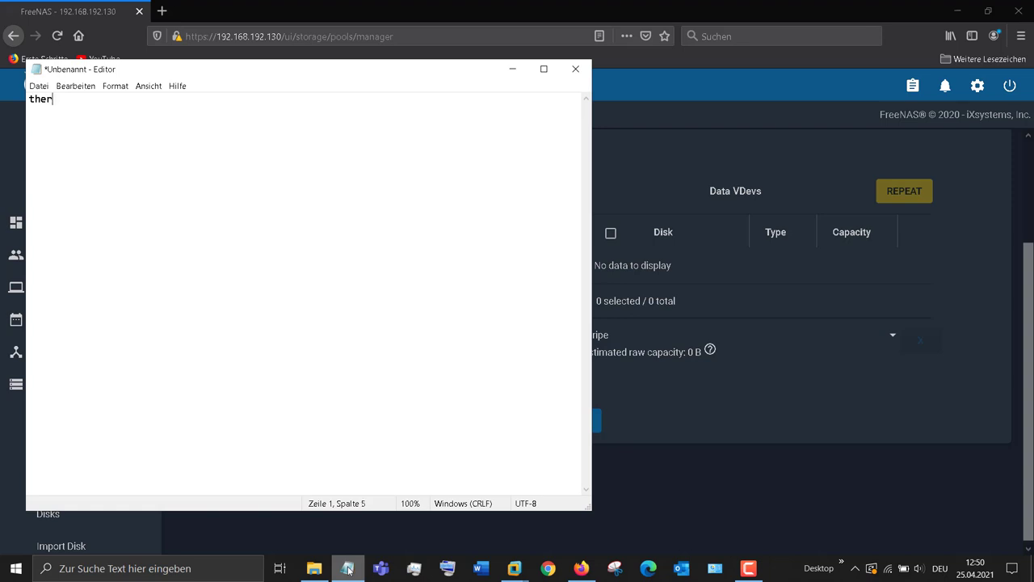
# Step: Type the note: no disks, so upgrade the hard disk or shrink the volume, or add a disk in VM settings
pyautogui.write('disk in r')
pyautogui.write('eal ')
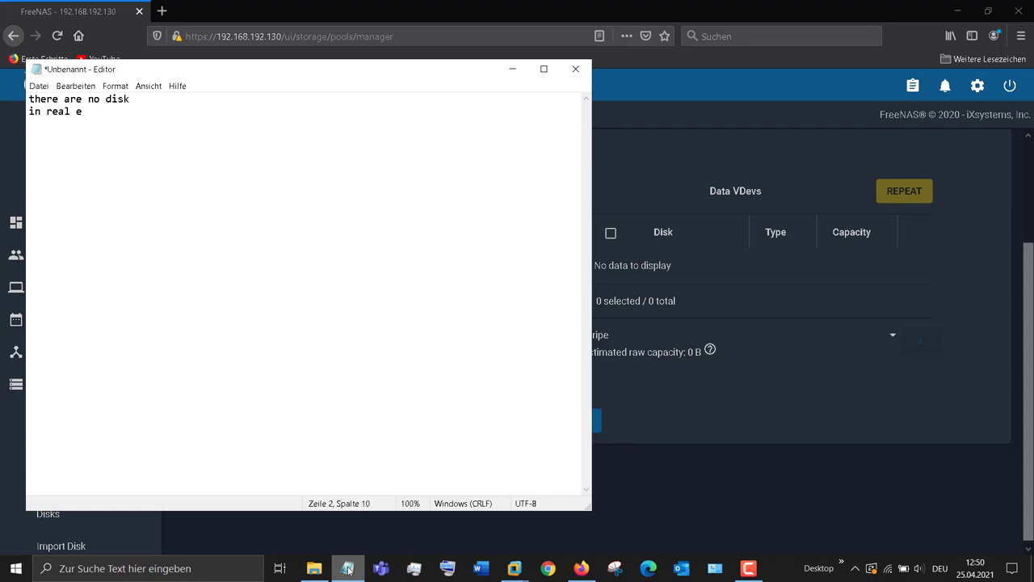
pyautogui.write('environment you have to u')
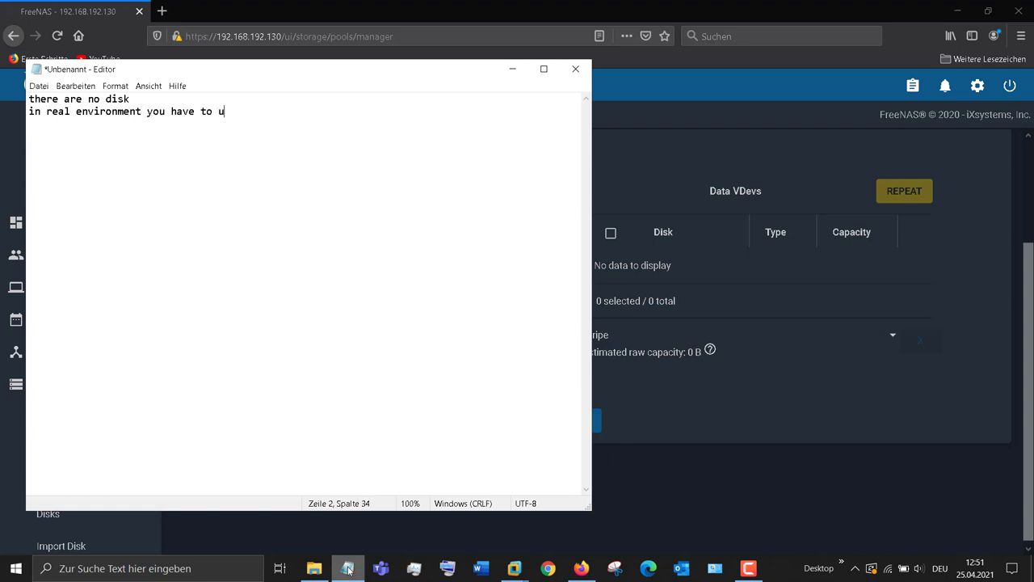
pyautogui.write('pgrade your harddisk')
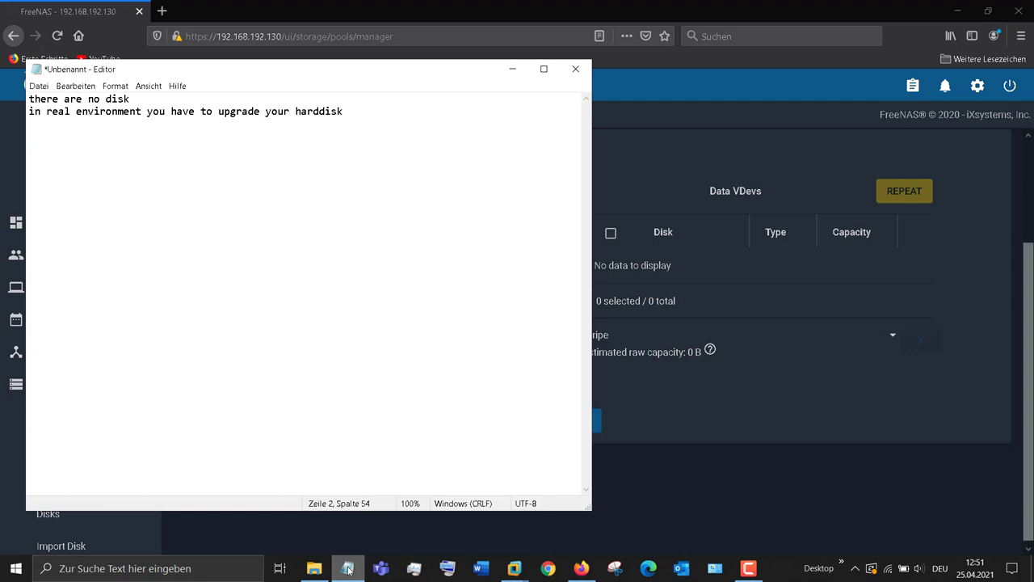
pyautogui.write(' or maybe shrink your ')
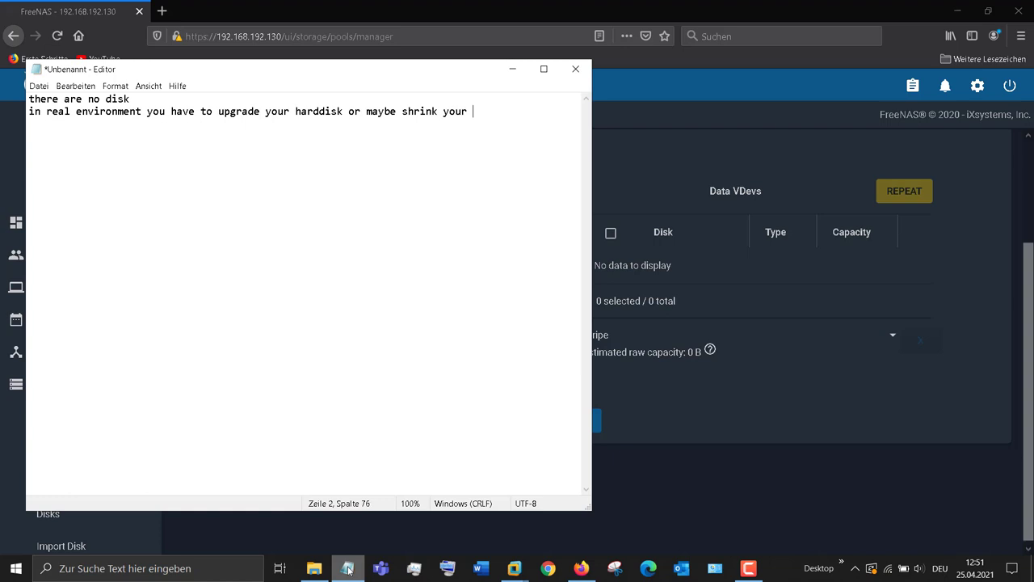
pyautogui.write('volume in vm ')
pyautogui.write('you')
pyautogui.write(' can add a new ')
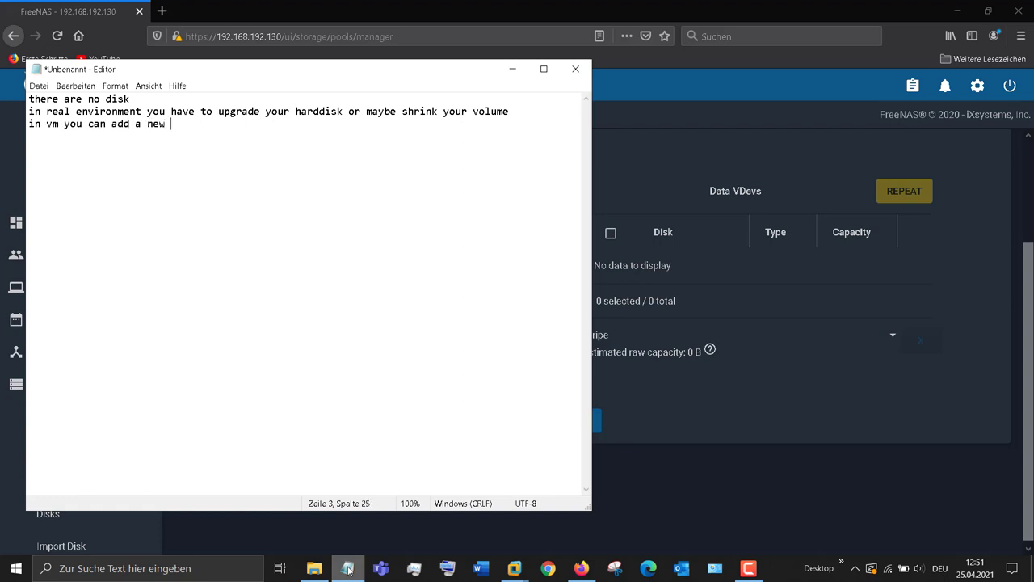
pyautogui.write('harddisk from the vm settings')
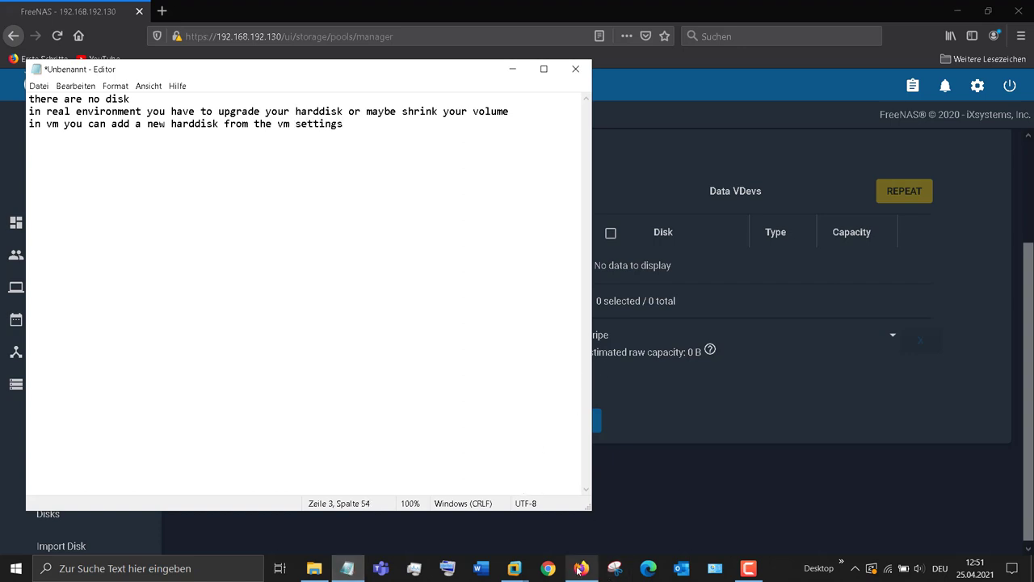
pyautogui.click(748, 568)
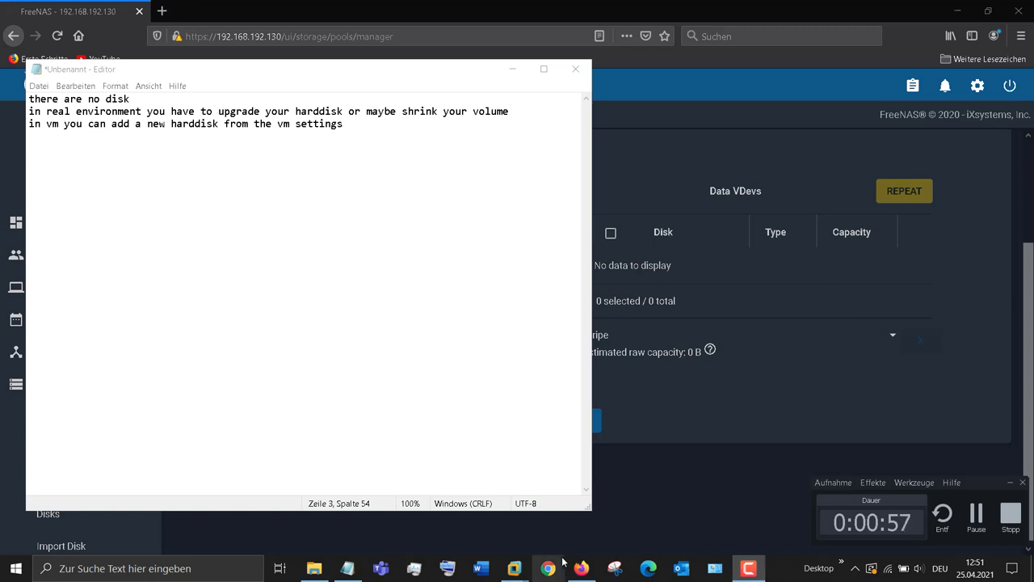
# Step: Shut down FreeNAS from its VM console using option 11, confirming with y
pyautogui.moveTo(515, 568)
pyautogui.click(578, 511)
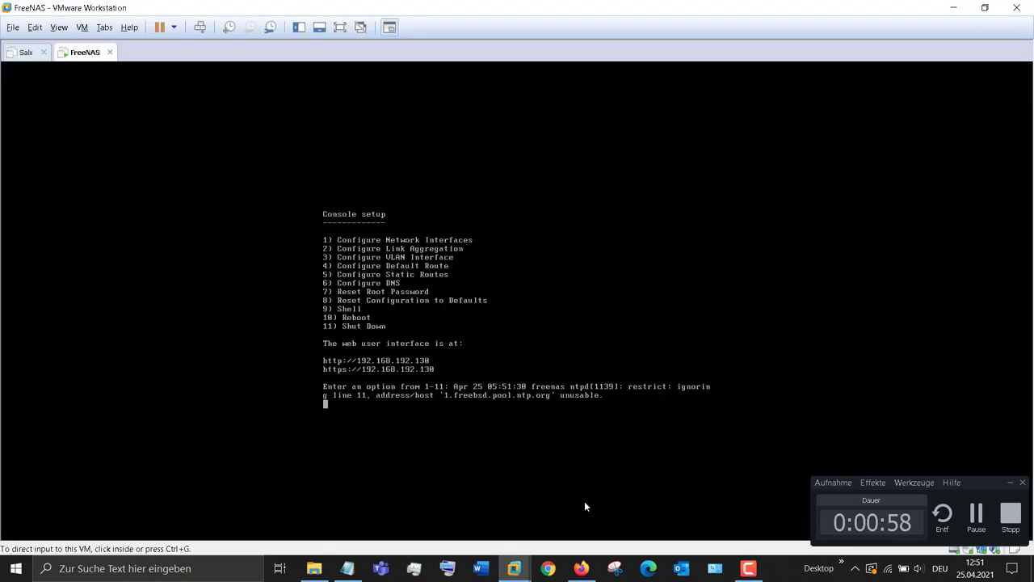
pyautogui.click(399, 411)
pyautogui.press('Return')
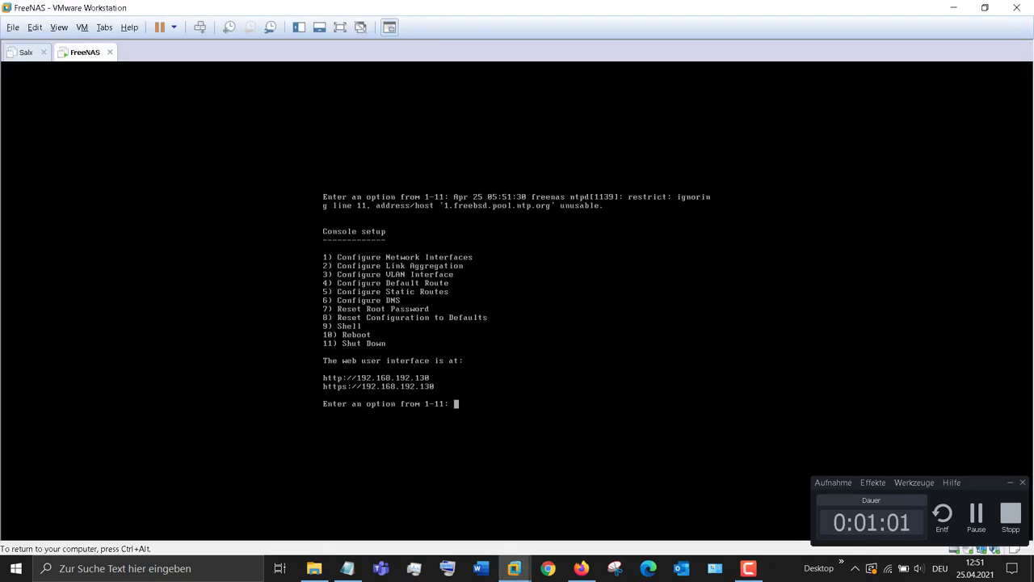
pyautogui.write('11')
pyautogui.press('Return')
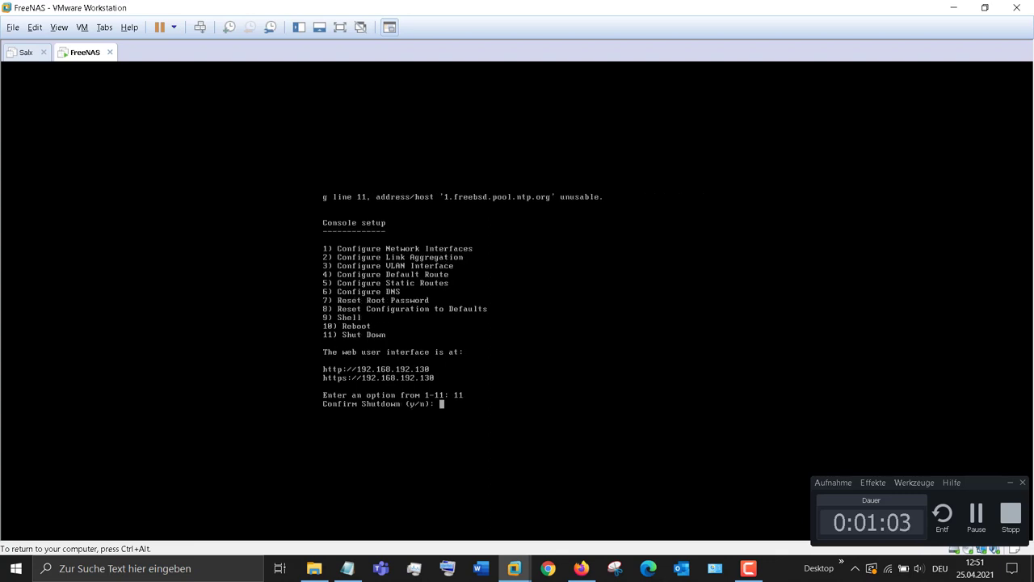
pyautogui.write('y')
pyautogui.press('Return')
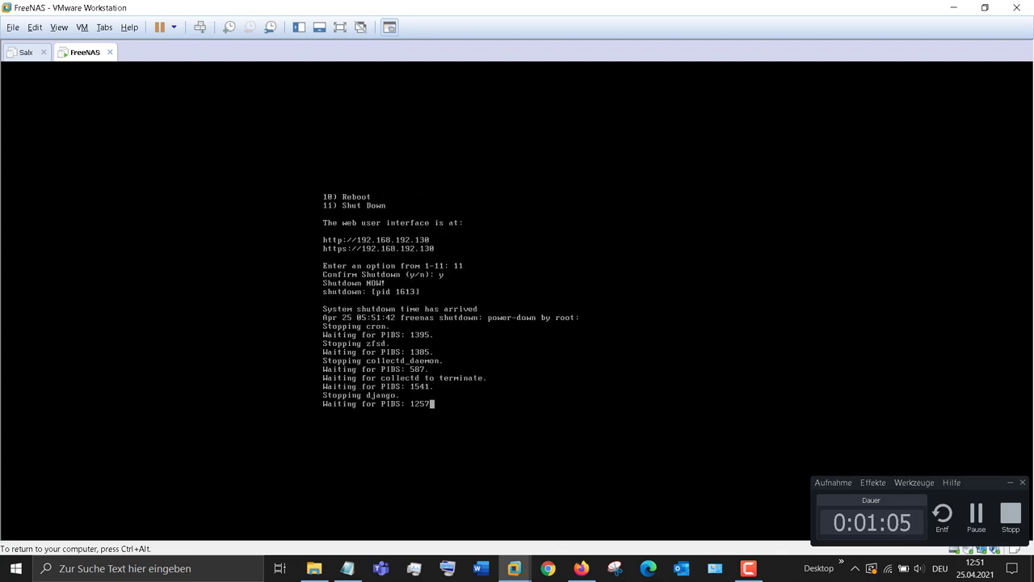
pyautogui.hotkey('ctrl', 'alt')
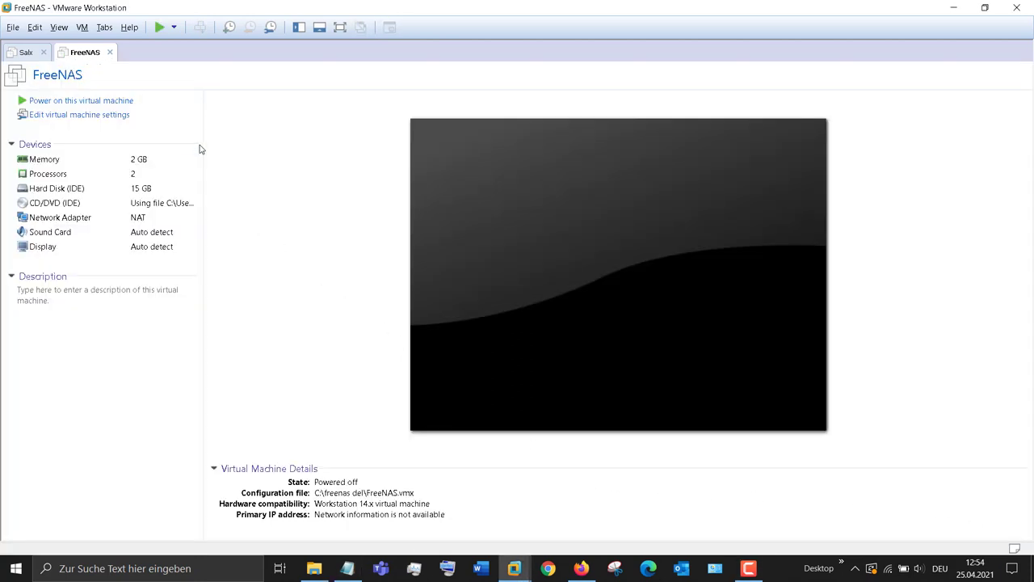
# Step: Add a new 8 GB IDE hard disk, FreeNAS-1.vmdk, in the FreeNAS VM settings
pyautogui.click(83, 27)
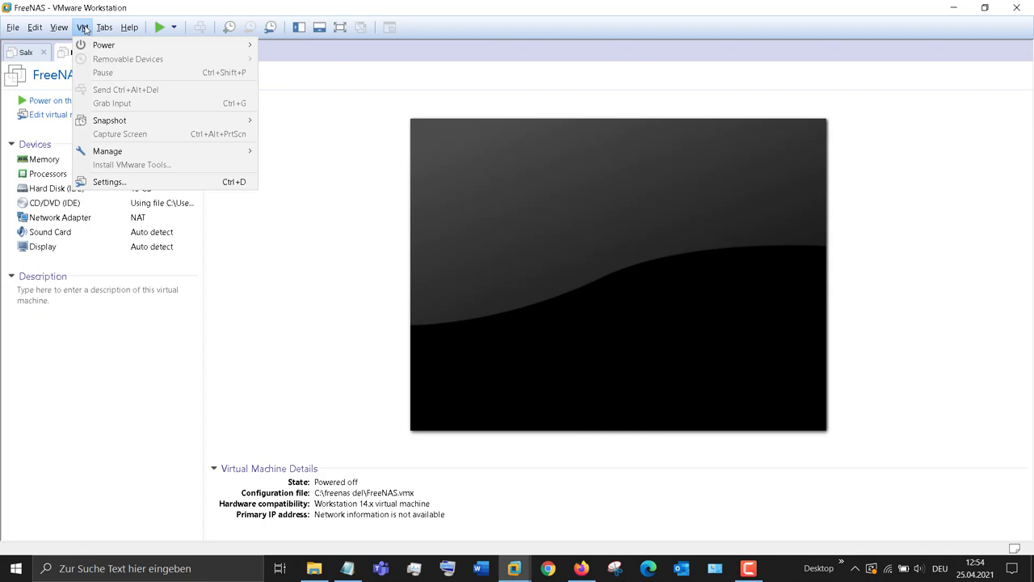
pyautogui.click(158, 182)
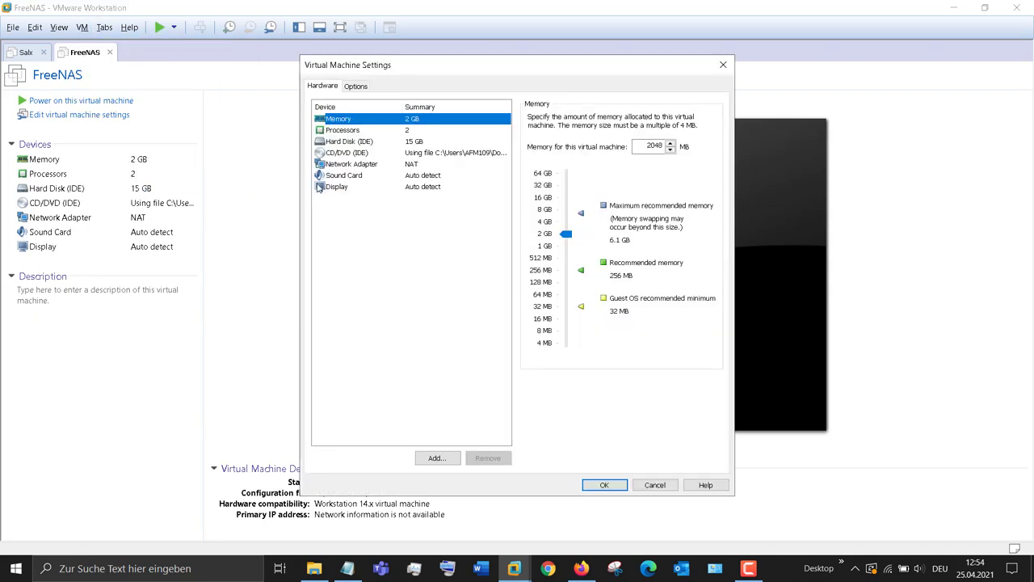
pyautogui.click(349, 142)
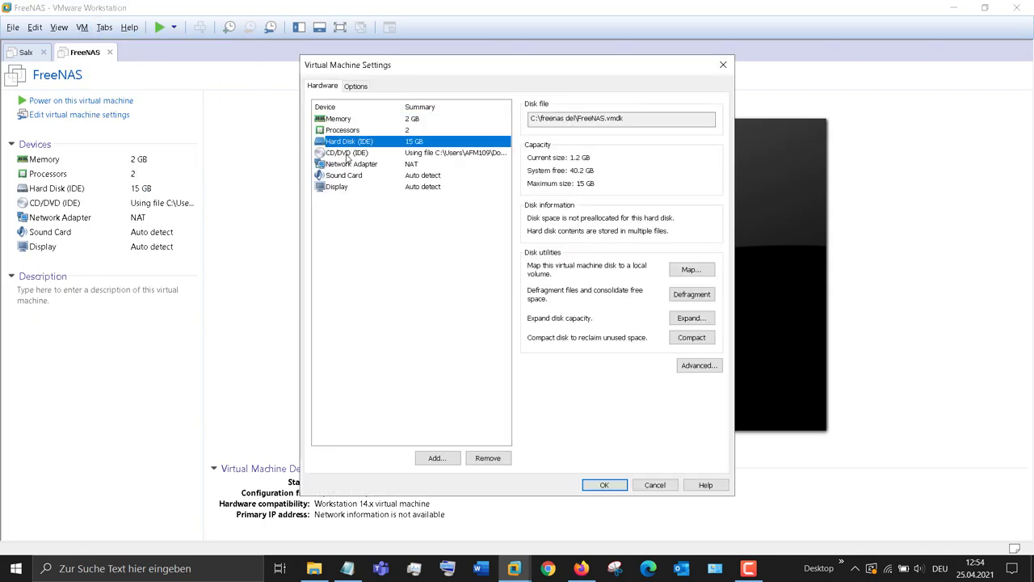
pyautogui.click(440, 458)
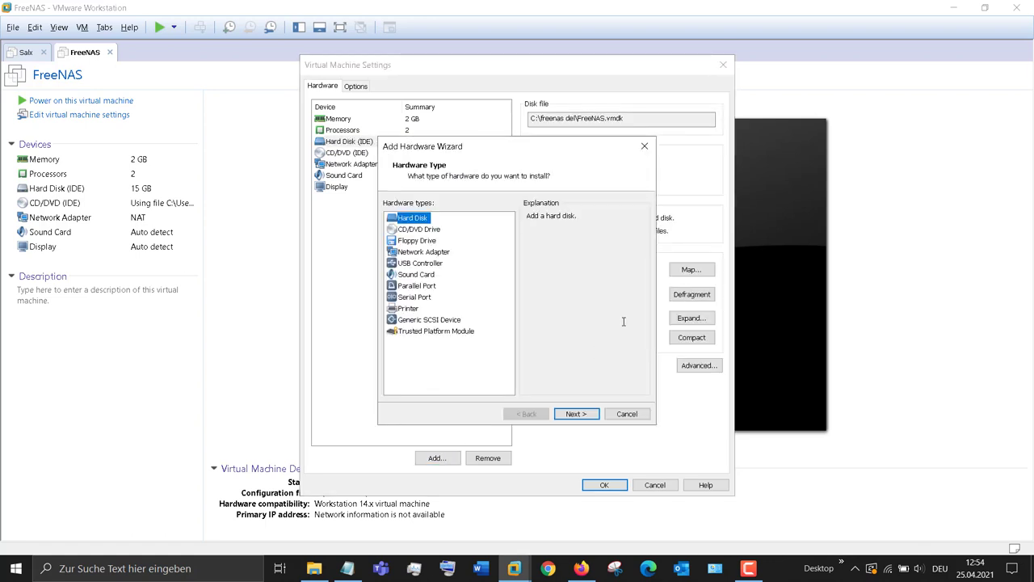
pyautogui.click(586, 416)
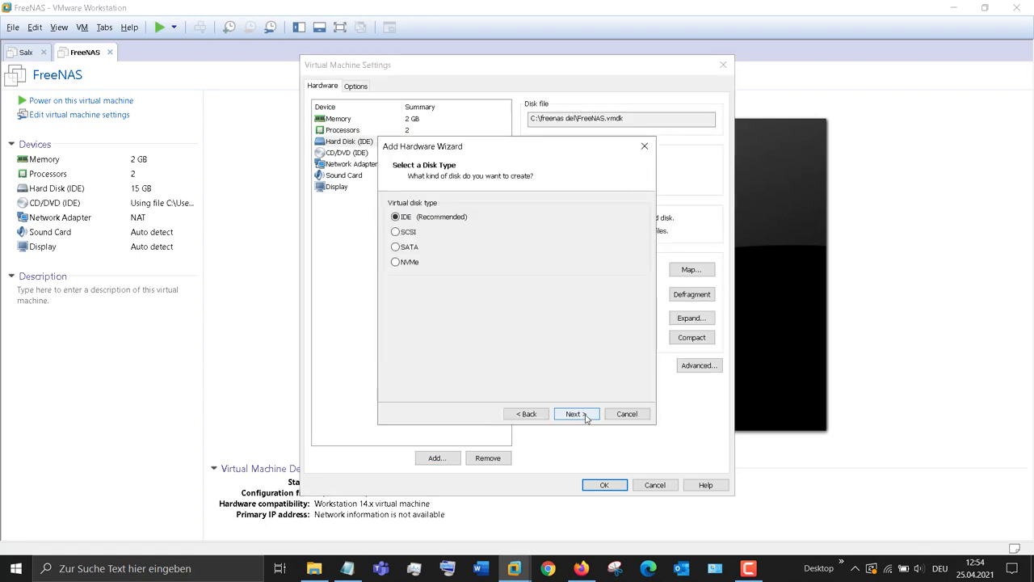
pyautogui.click(587, 415)
pyautogui.click(587, 415)
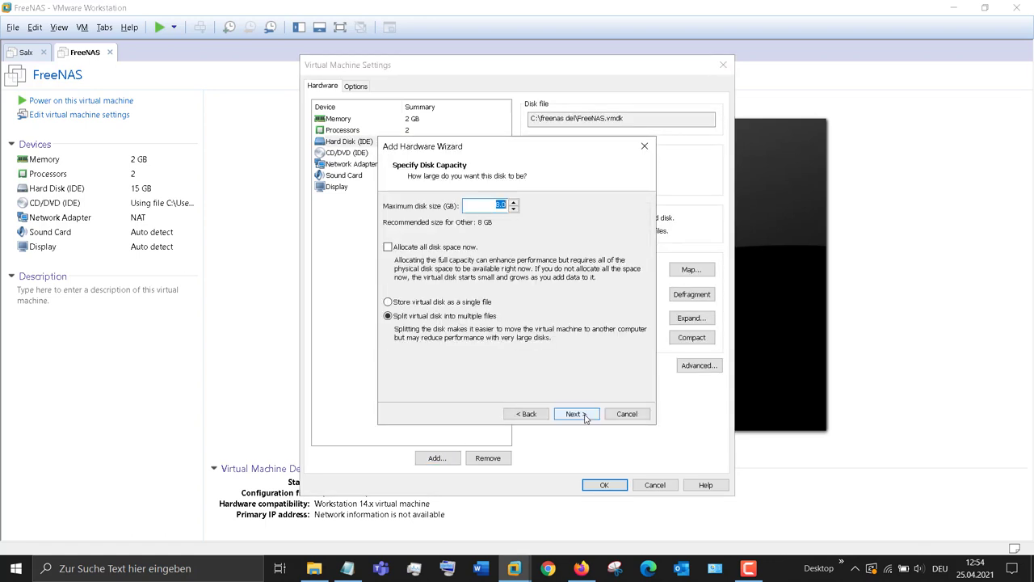
pyautogui.click(586, 415)
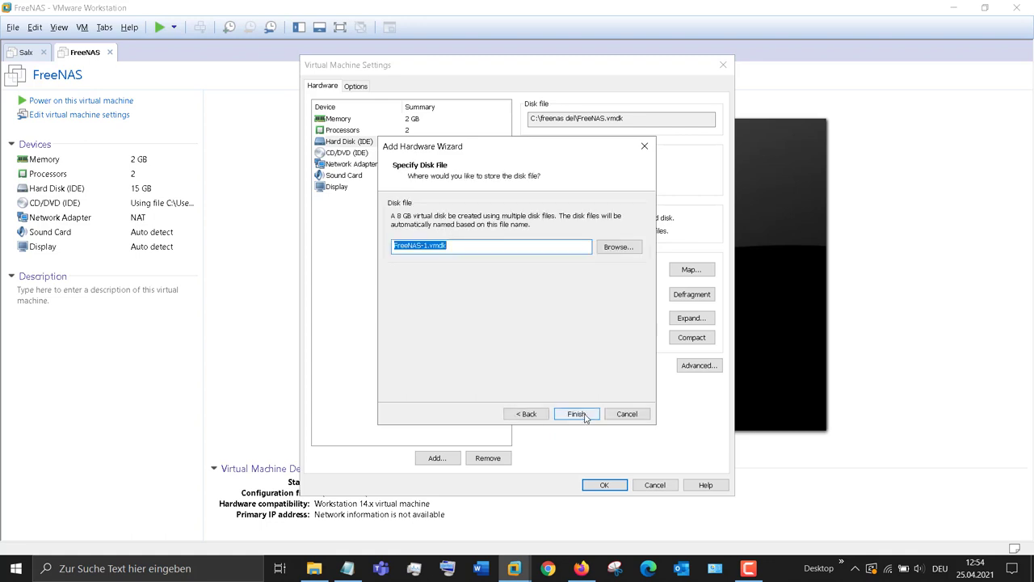
pyautogui.click(586, 415)
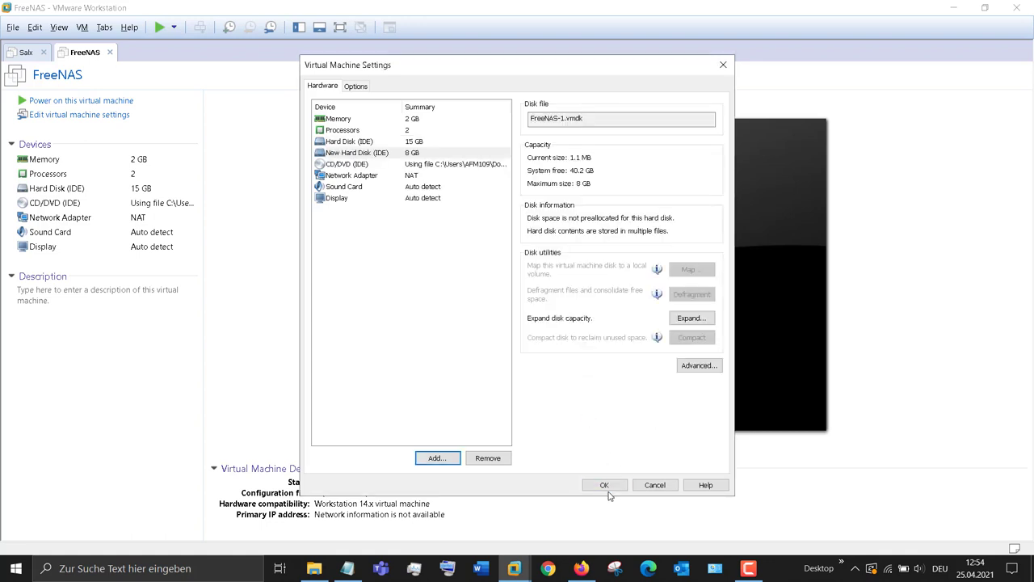
pyautogui.click(612, 488)
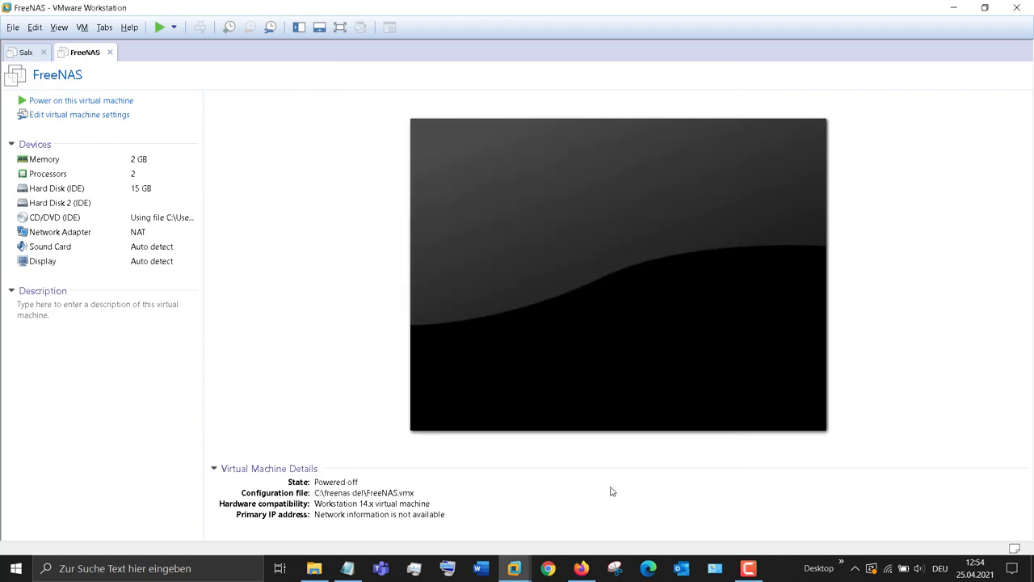
# Step: Power on the FreeNAS VM and let it boot to the console menu at 192.168.192.130
pyautogui.click(55, 101)
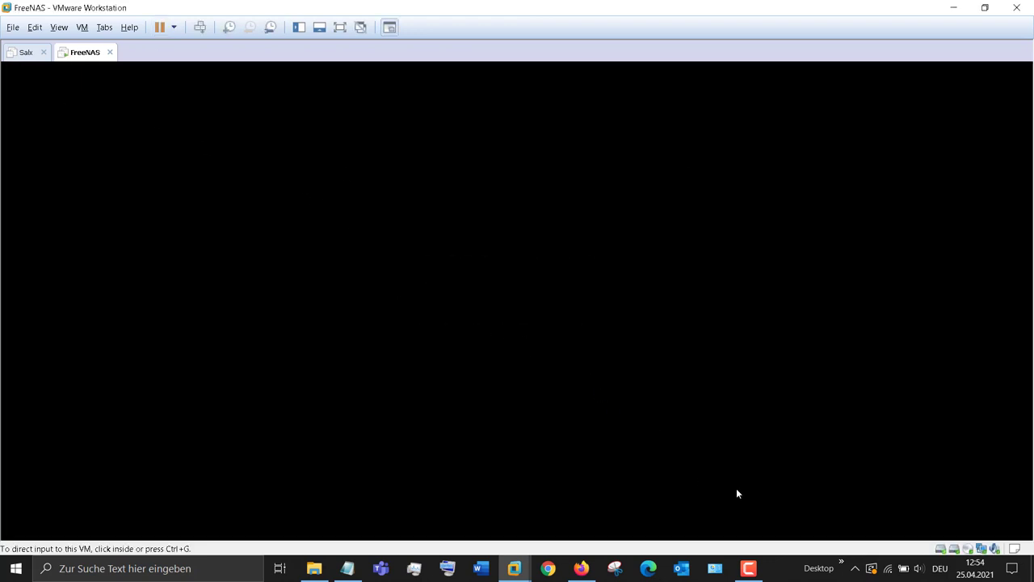
pyautogui.click(749, 568)
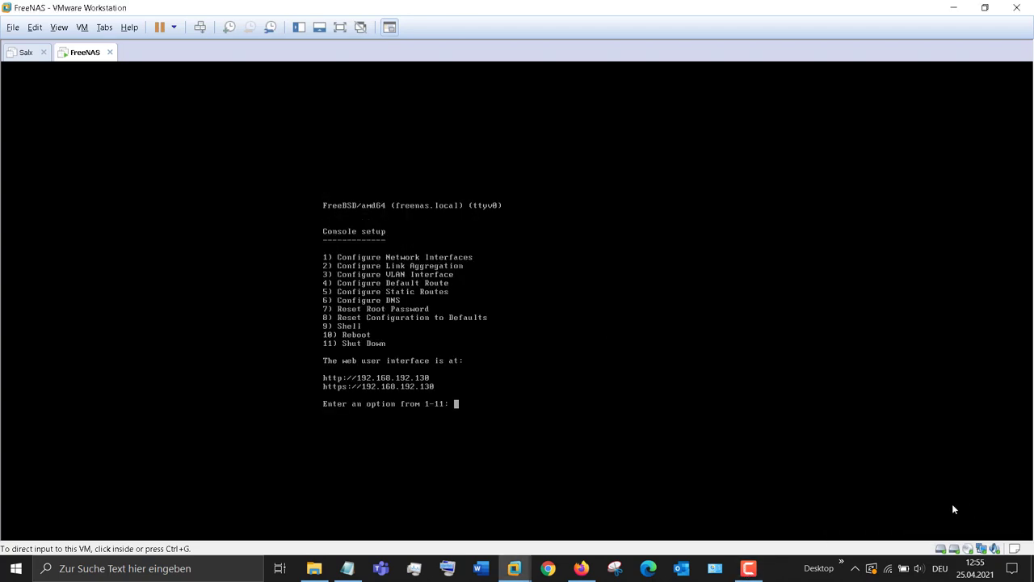
pyautogui.click(581, 569)
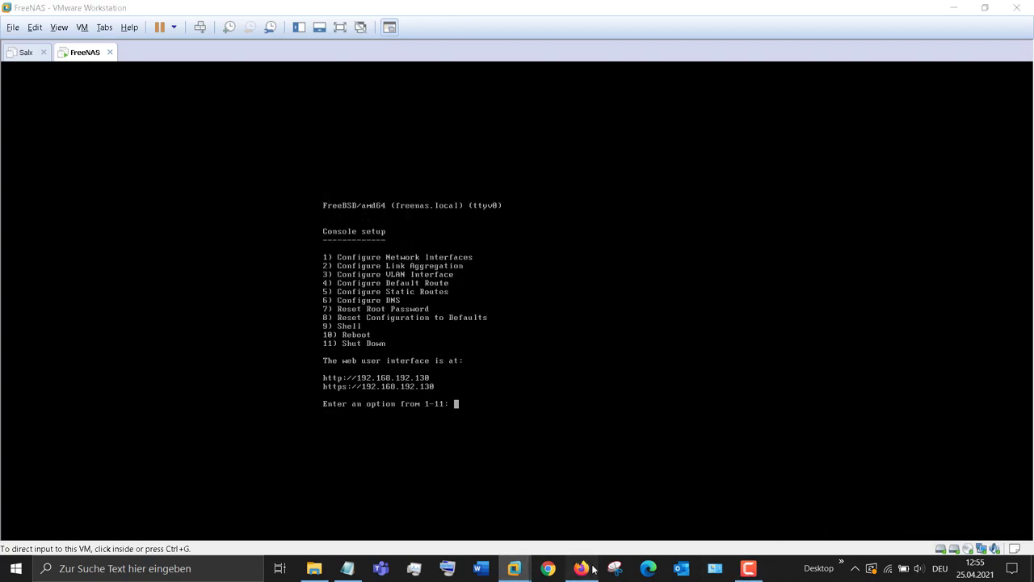
pyautogui.click(295, 37)
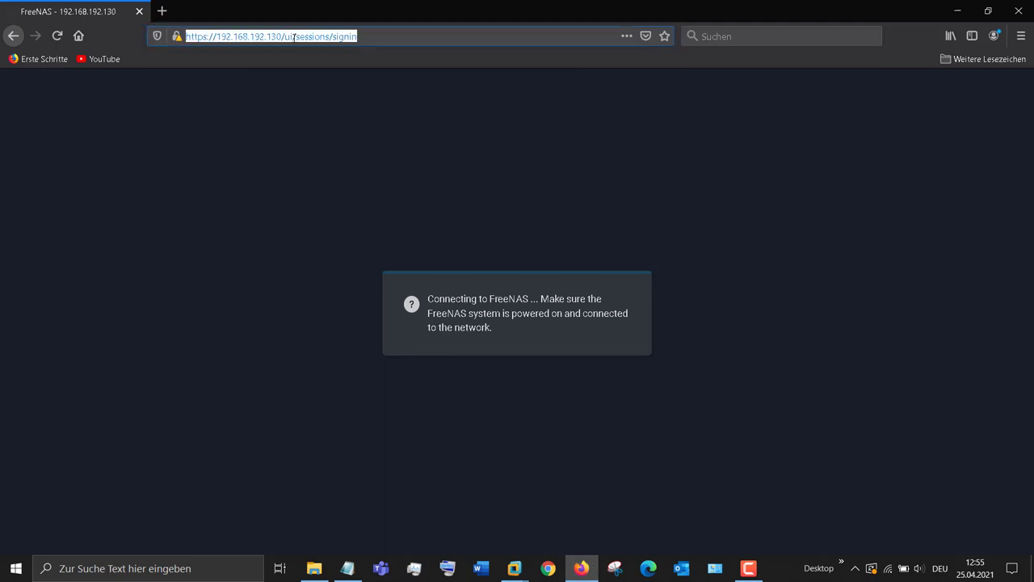
pyautogui.press('Return')
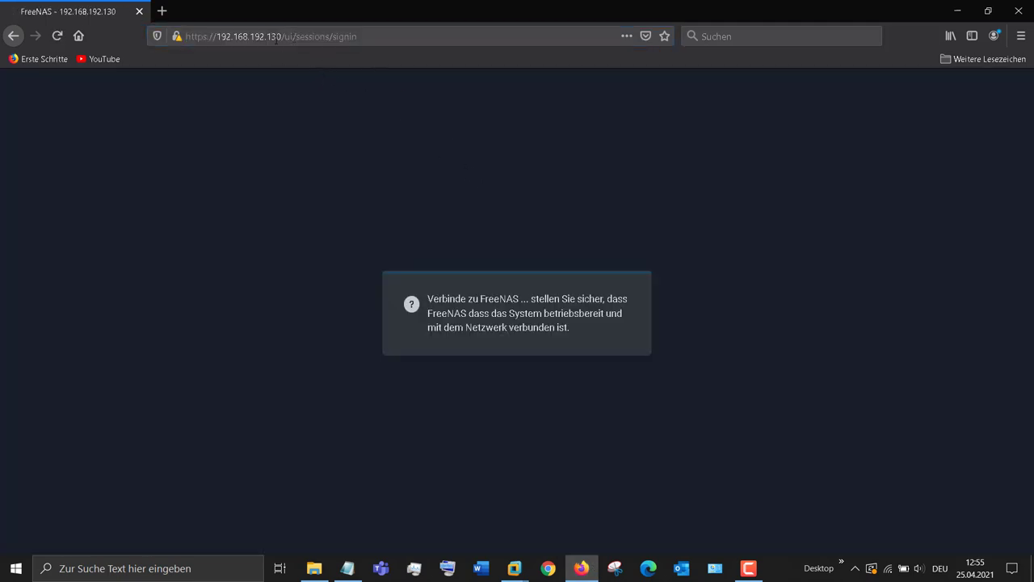
pyautogui.moveTo(277, 36); pyautogui.dragTo(358, 37)
pyautogui.press('BackSpace')
pyautogui.press('Return')
pyautogui.moveTo(281, 36); pyautogui.dragTo(437, 50)
pyautogui.press('BackSpace')
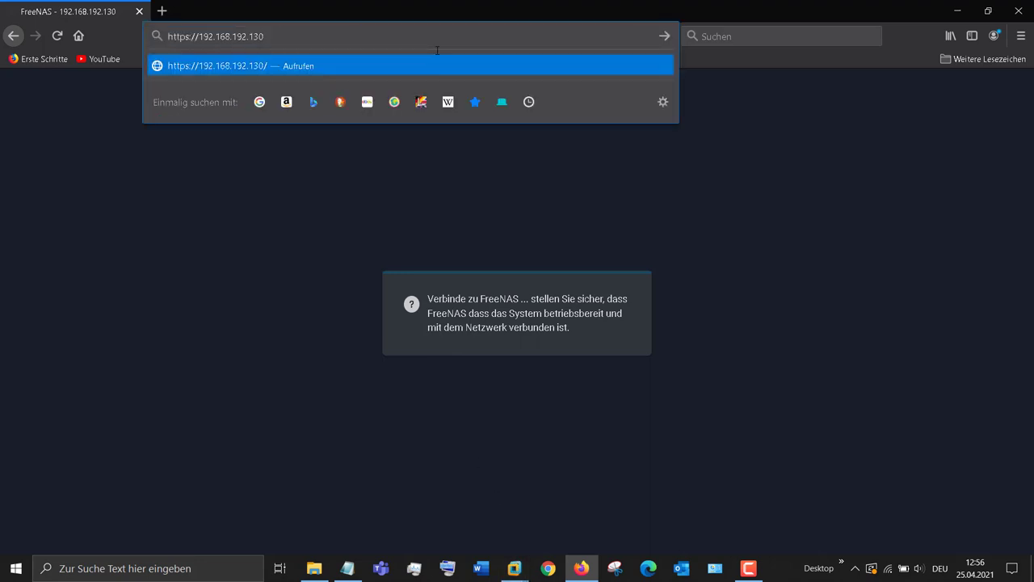
pyautogui.press('Return')
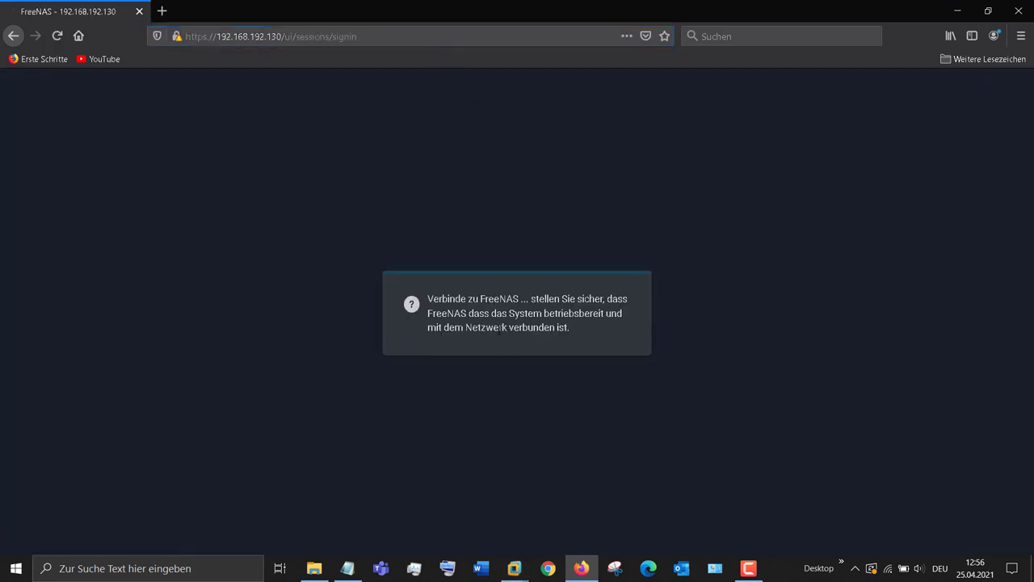
pyautogui.moveTo(514, 569)
pyautogui.click(592, 491)
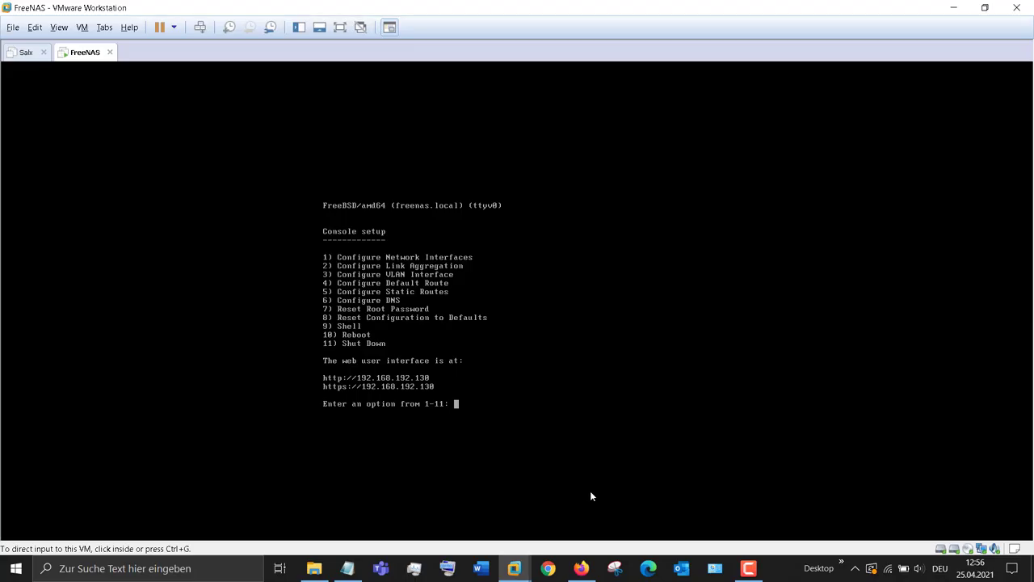
pyautogui.click(485, 396)
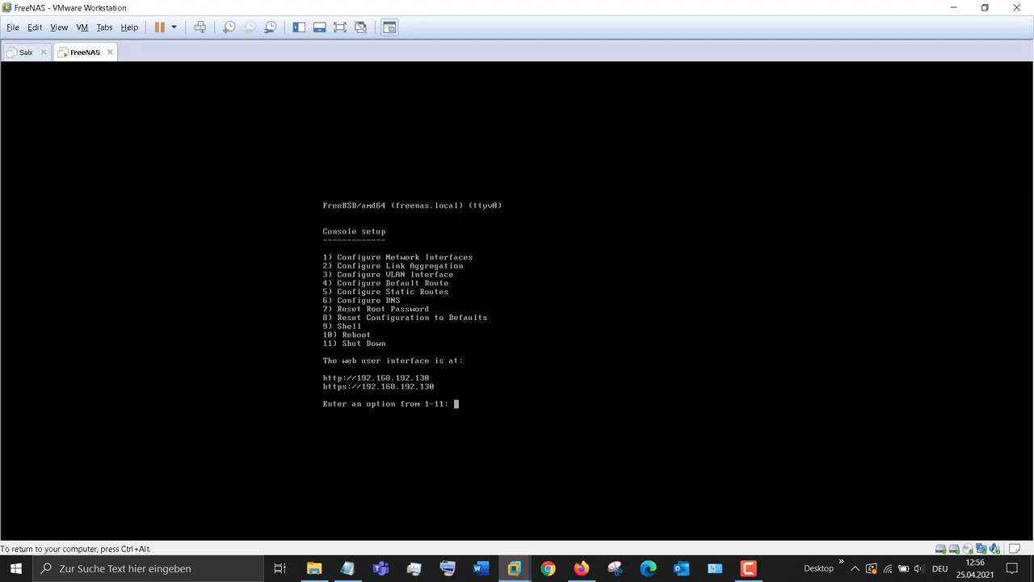
pyautogui.press('Return')
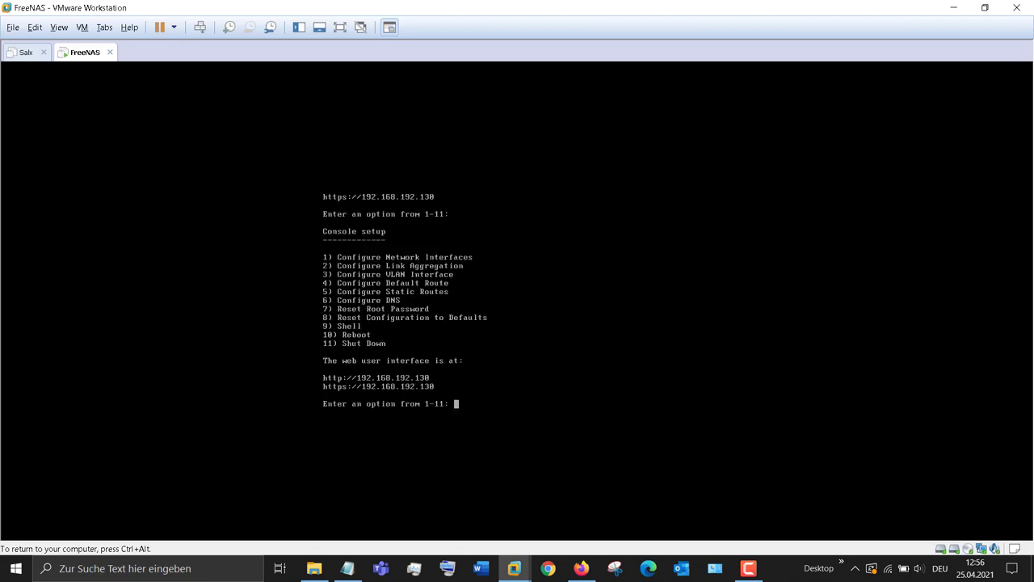
pyautogui.hotkey('ctrl', 'alt')
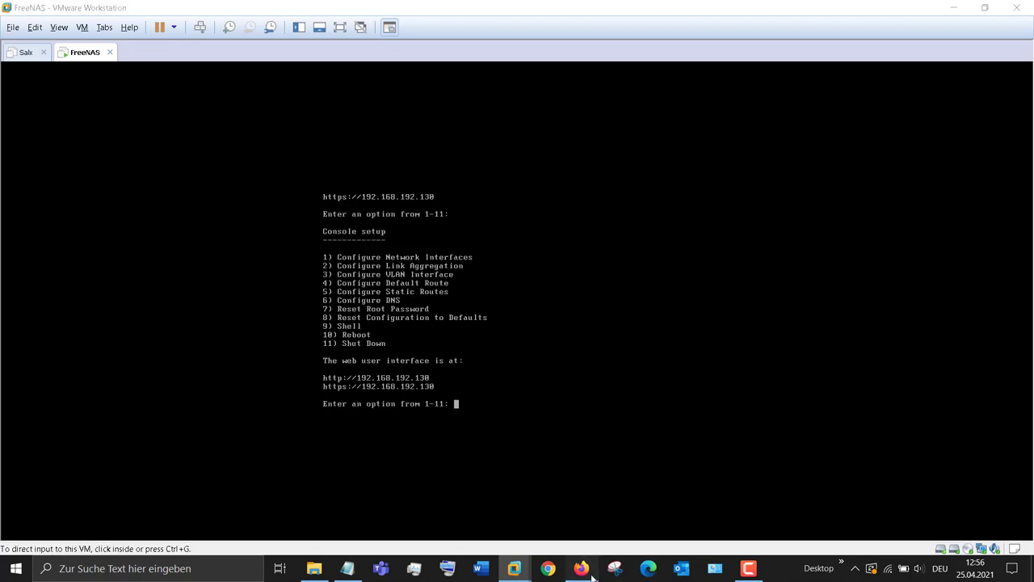
pyautogui.click(582, 568)
# Step: Log in to the FreeNAS web UI with the admin username and password
pyautogui.click(456, 325)
pyautogui.write('root')
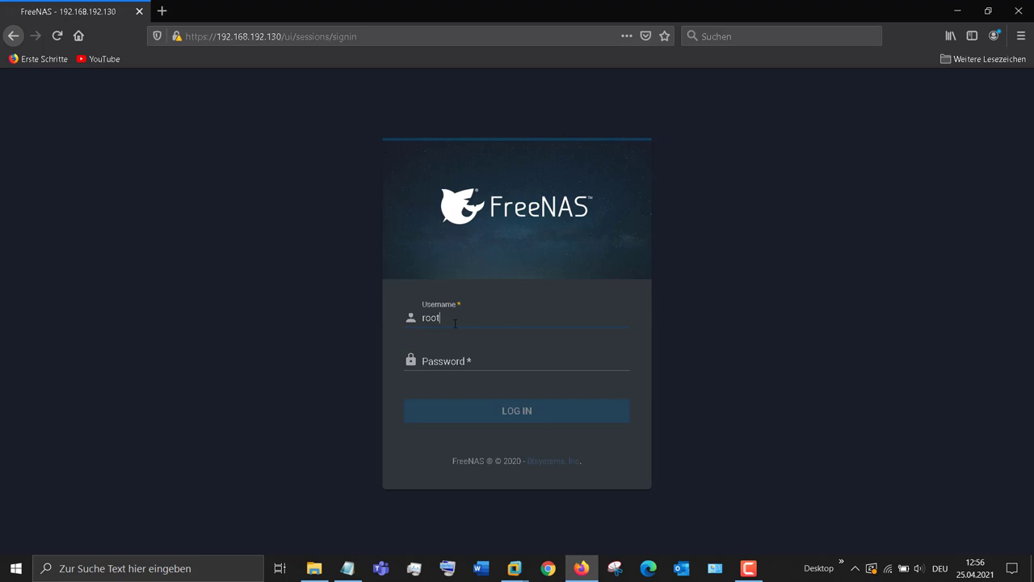
pyautogui.press('Tab')
pyautogui.write('••')
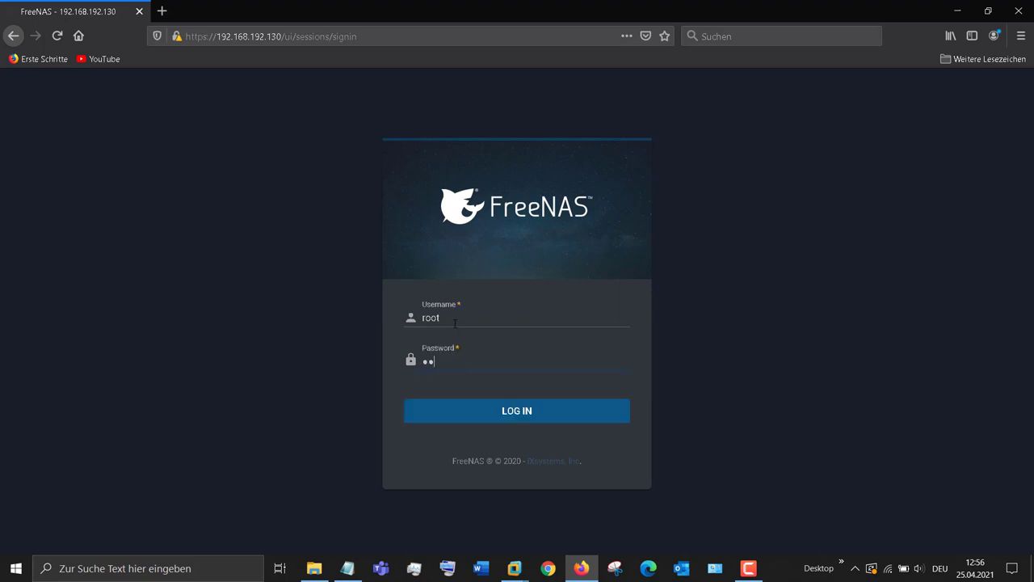
pyautogui.press('Return')
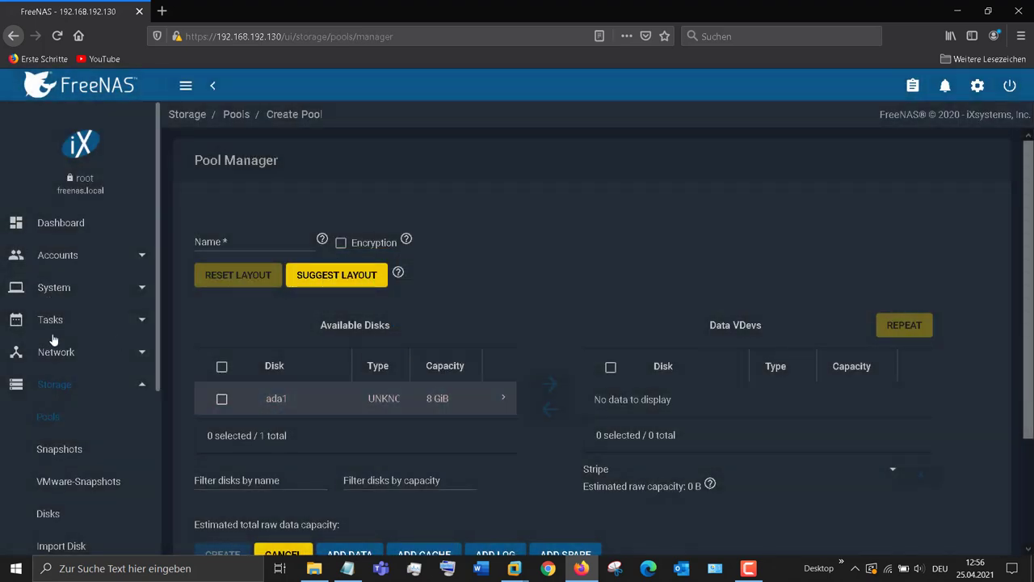
# Step: Go to Storage > Pools, which lists no pools, and begin adding one
pyautogui.click(55, 229)
pyautogui.click(81, 386)
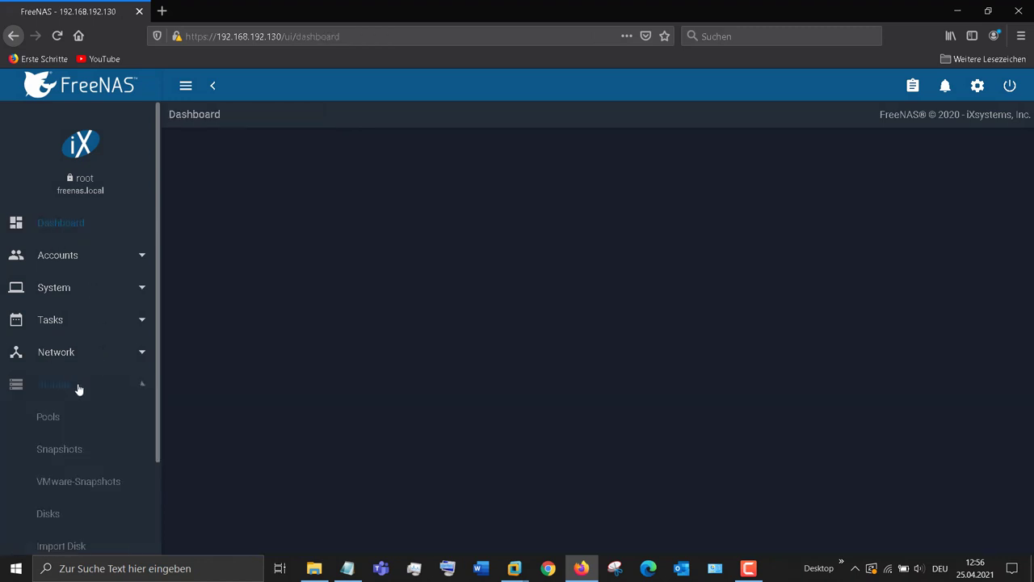
pyautogui.click(30, 419)
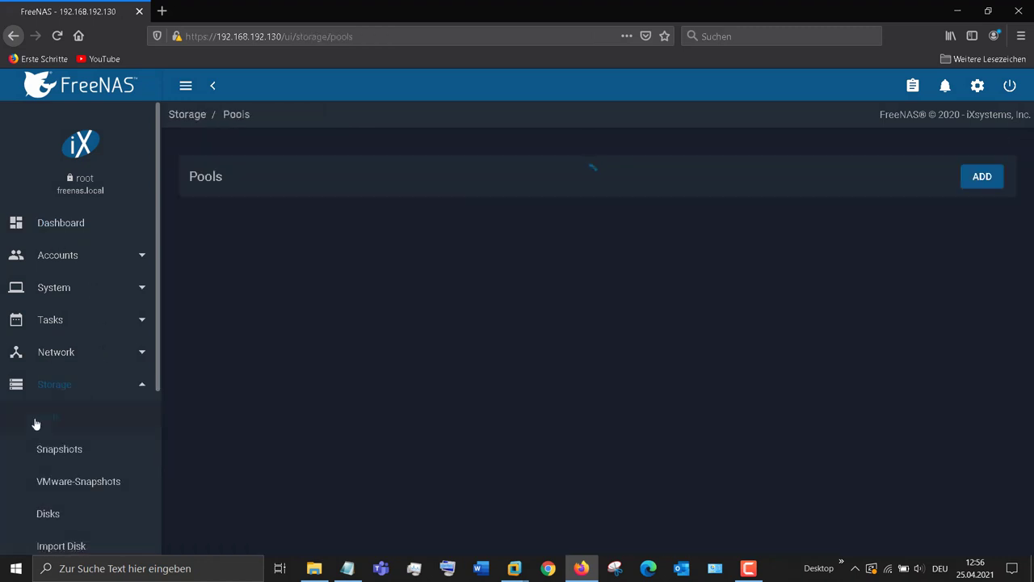
pyautogui.click(994, 177)
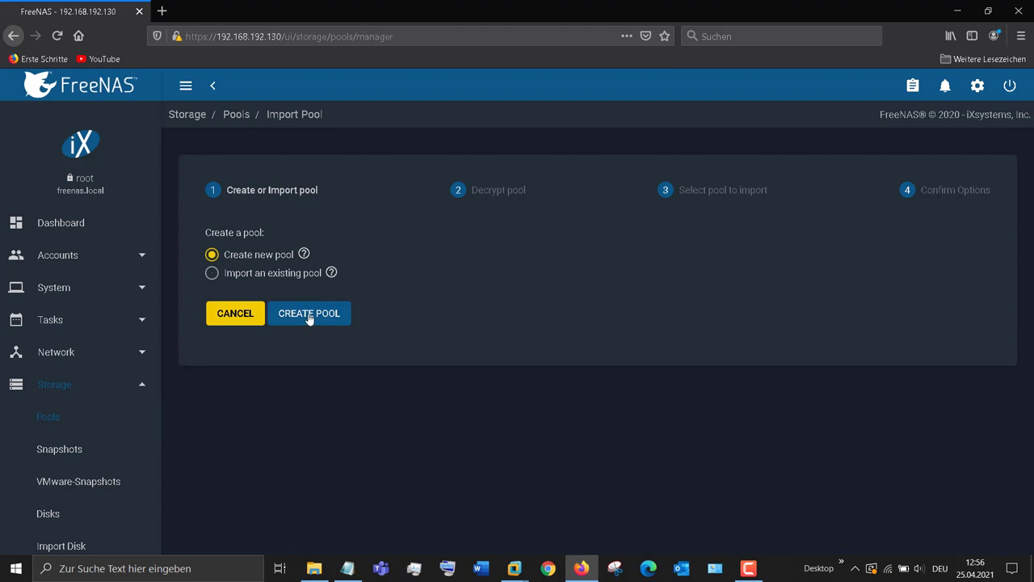
# Step: Choose to create a new pool and look over the available disk ada1
pyautogui.click(310, 315)
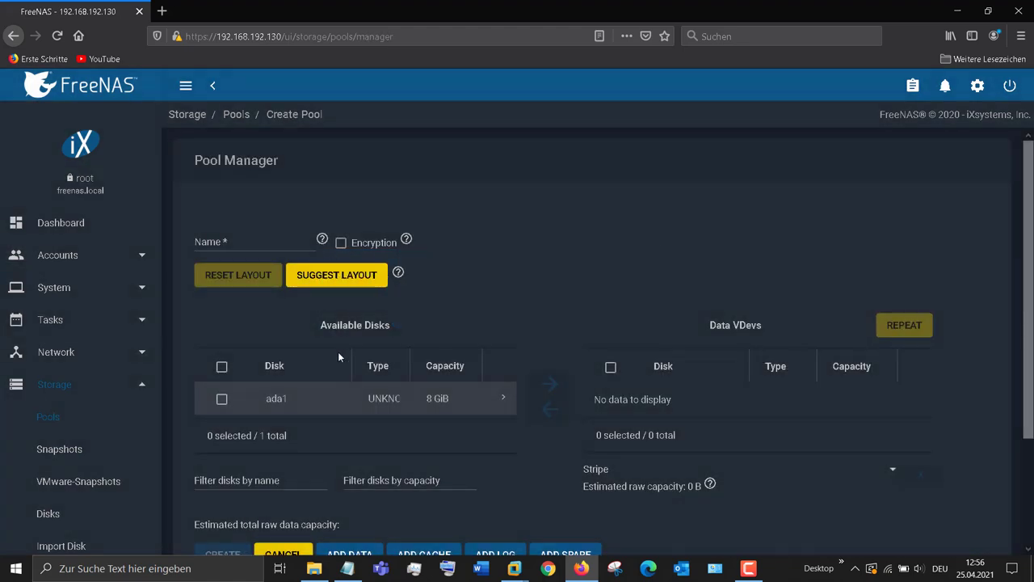
pyautogui.click(223, 400)
pyautogui.scroll(-2, 370, 395)
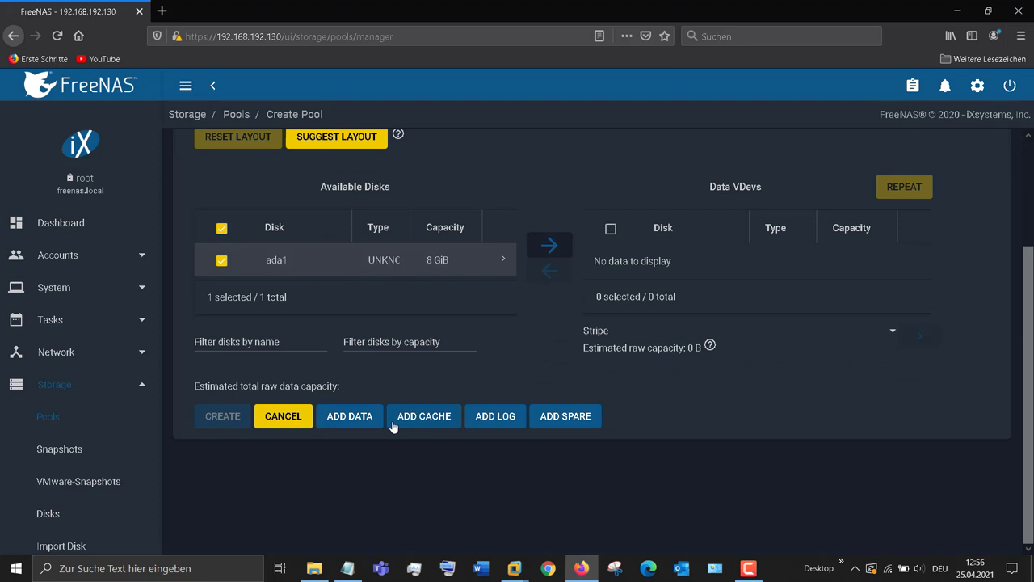
pyautogui.scroll(3, 404, 422)
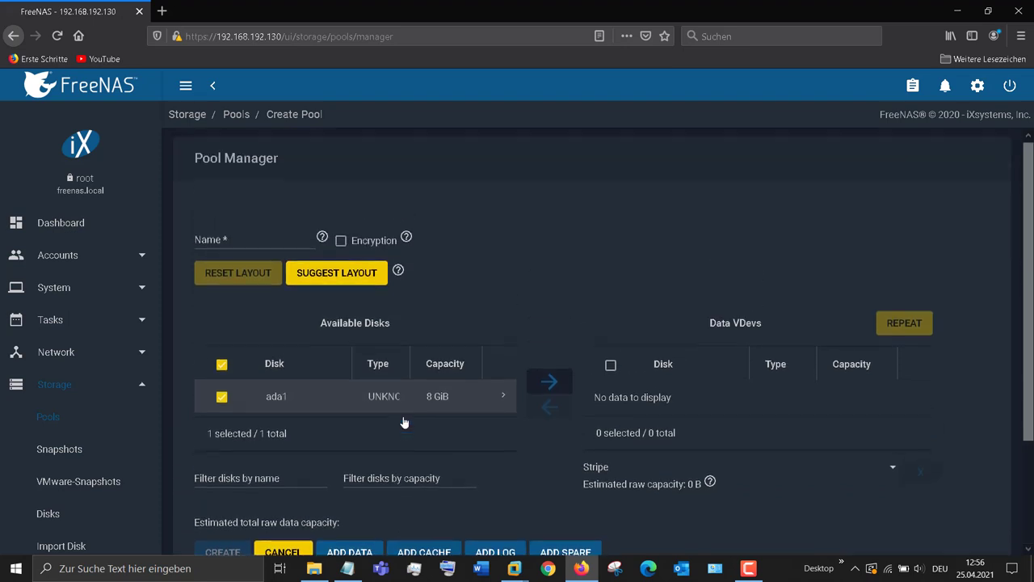
pyautogui.scroll(-2, 404, 421)
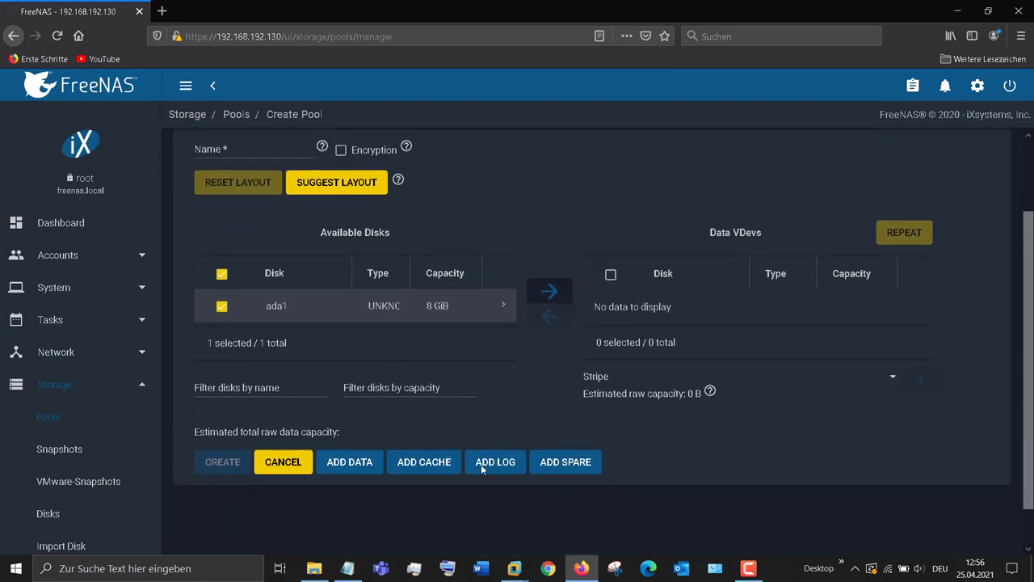
pyautogui.click(750, 569)
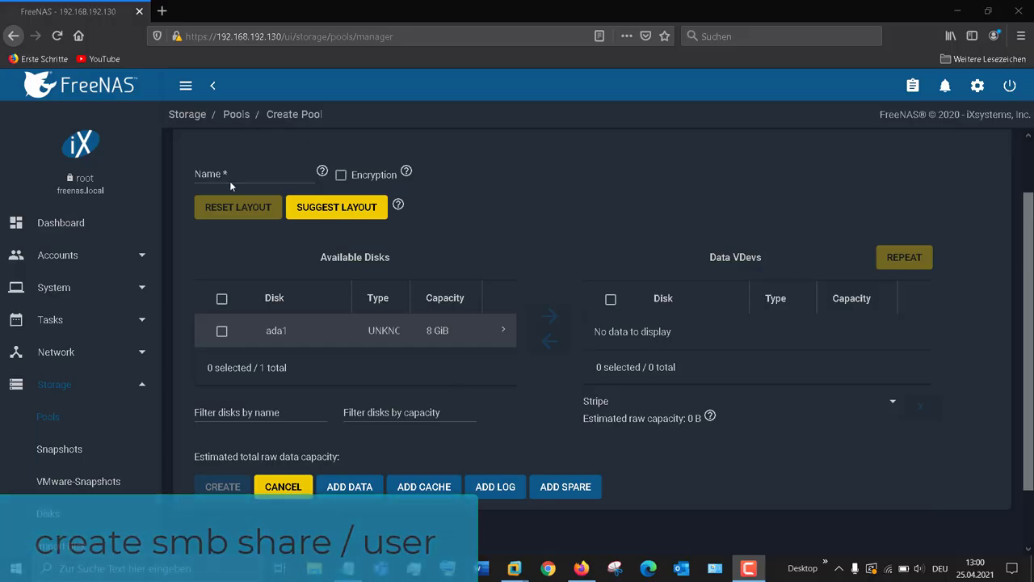
# Step: Name the pool test, put ada1 in the data vdevs, and confirm creating it
pyautogui.click(228, 175)
pyautogui.write('test')
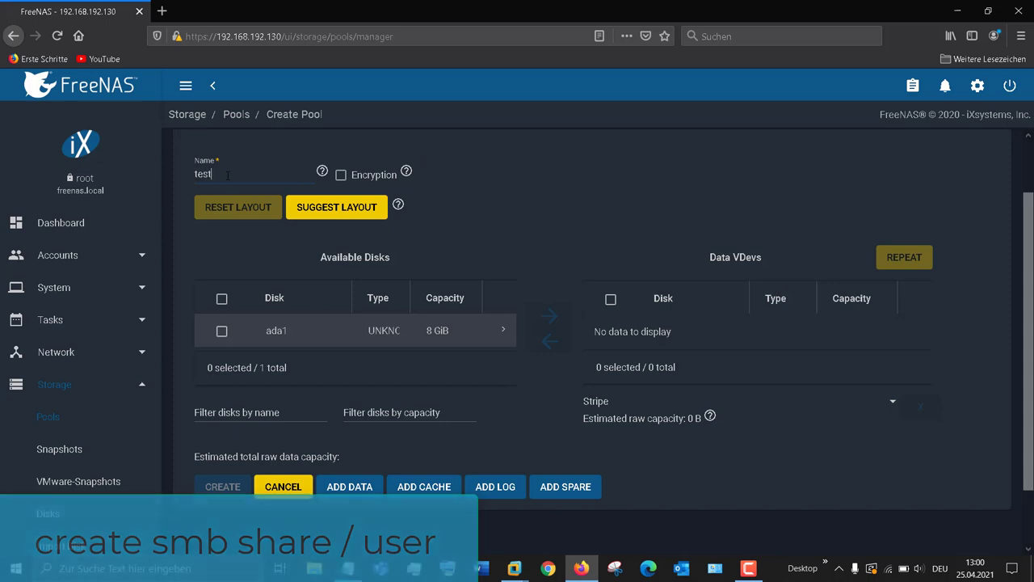
pyautogui.click(222, 299)
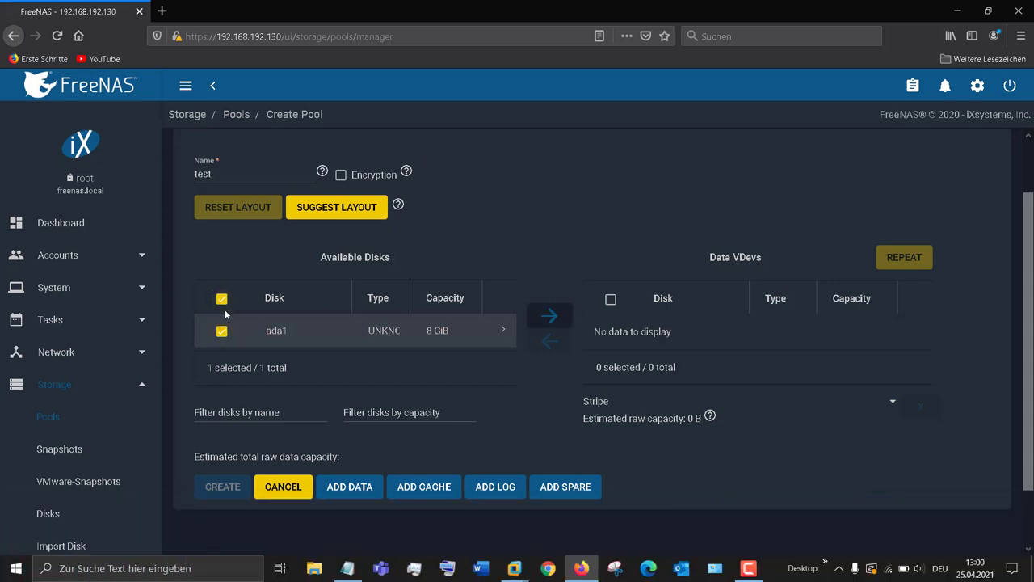
pyautogui.click(548, 316)
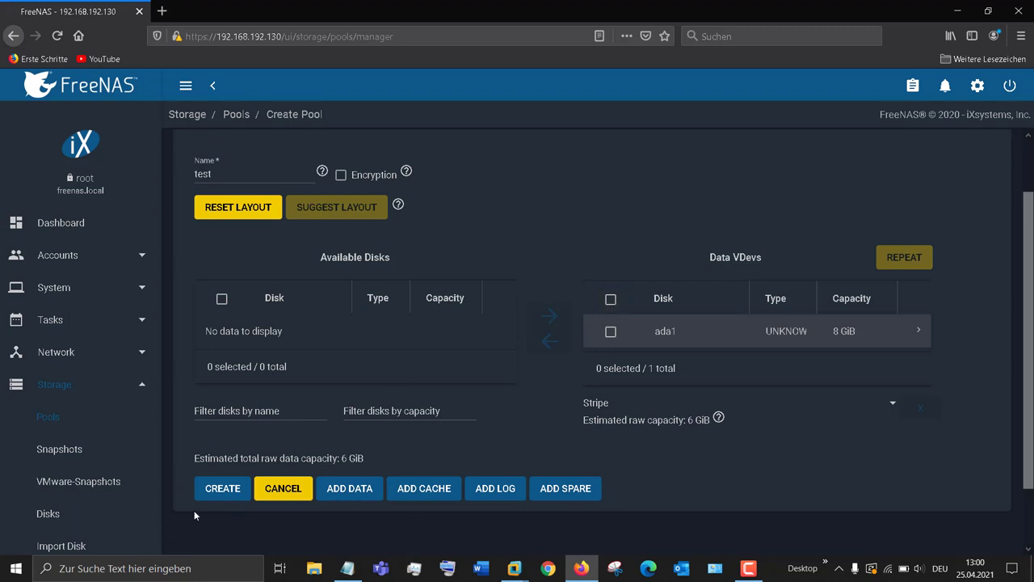
pyautogui.click(231, 491)
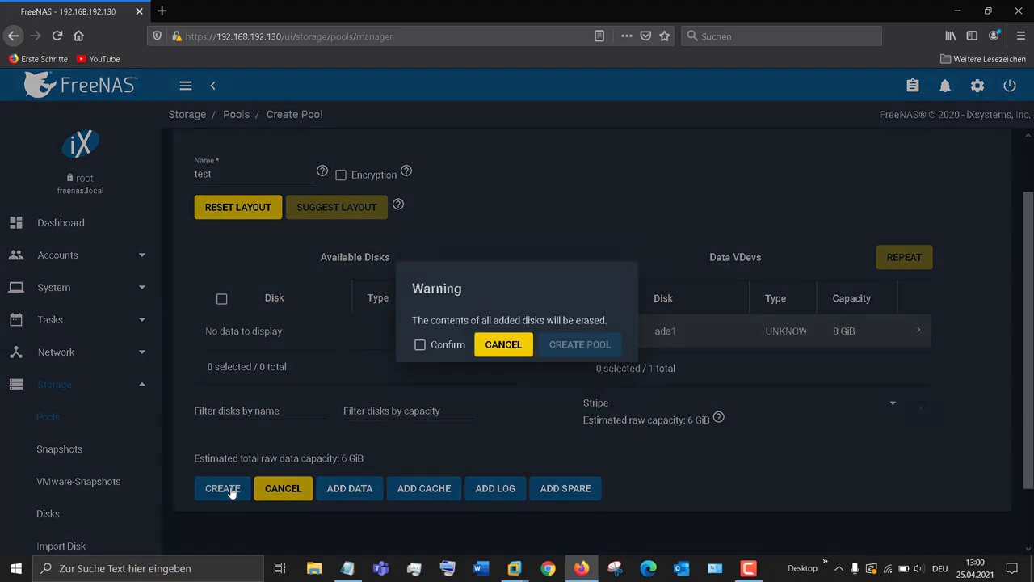
pyautogui.click(421, 345)
pyautogui.click(572, 345)
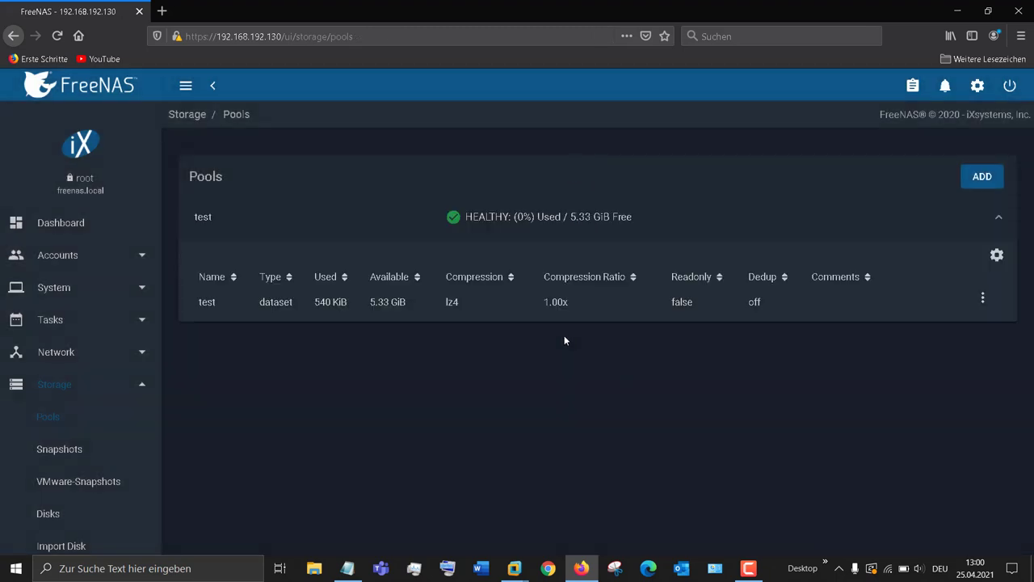
# Step: Start a new line in the Notepad notes
pyautogui.click(140, 389)
pyautogui.click(348, 568)
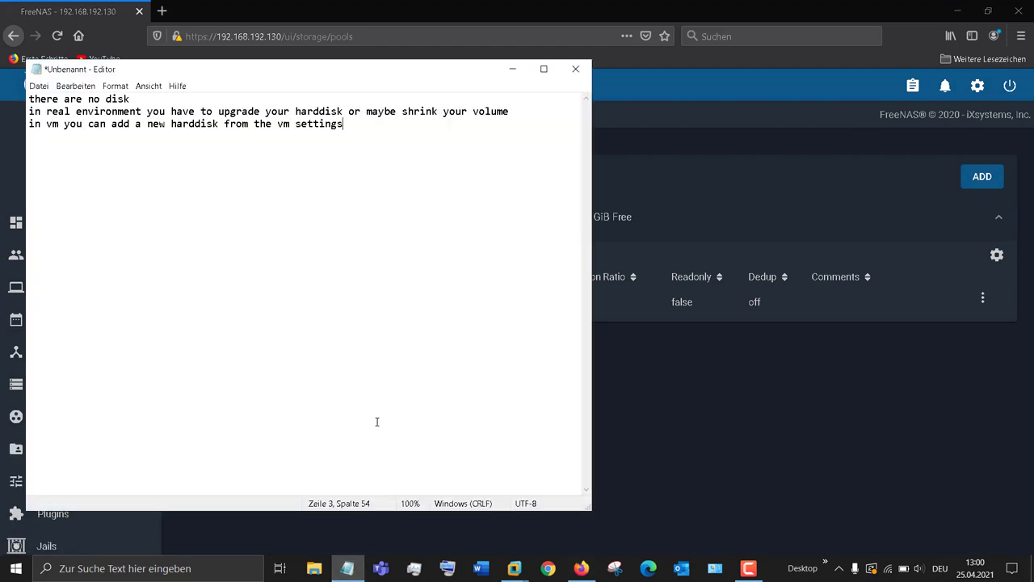
pyautogui.press('Return')
pyautogui.press('Return')
pyautogui.press('Return')
pyautogui.click(513, 70)
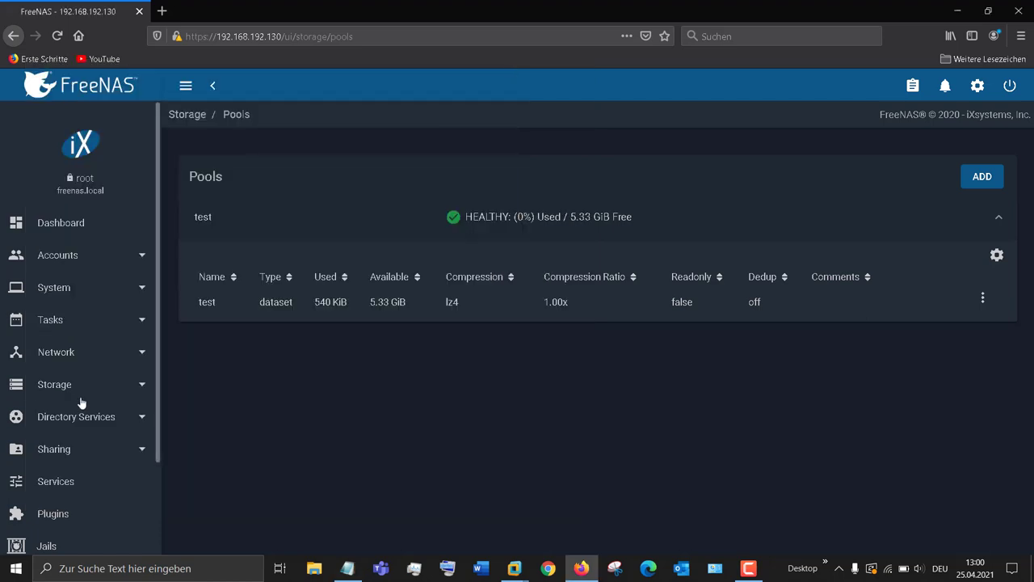
# Step: Add an SMB share on /mnt/test with guest access and Time Machine enabled, and save it
pyautogui.scroll(-1, 120, 392)
pyautogui.click(120, 393)
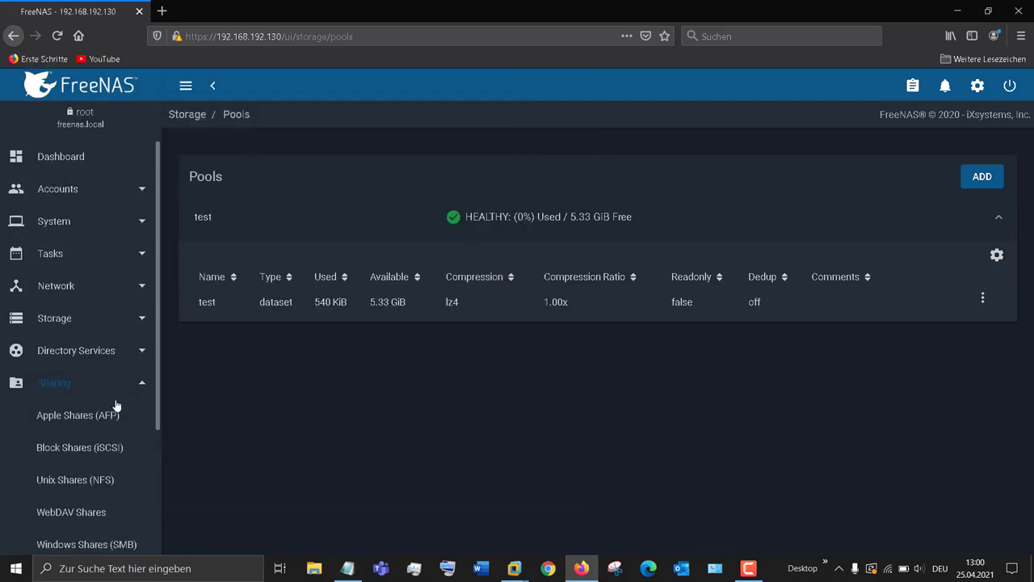
pyautogui.scroll(-2, 115, 405)
pyautogui.click(85, 469)
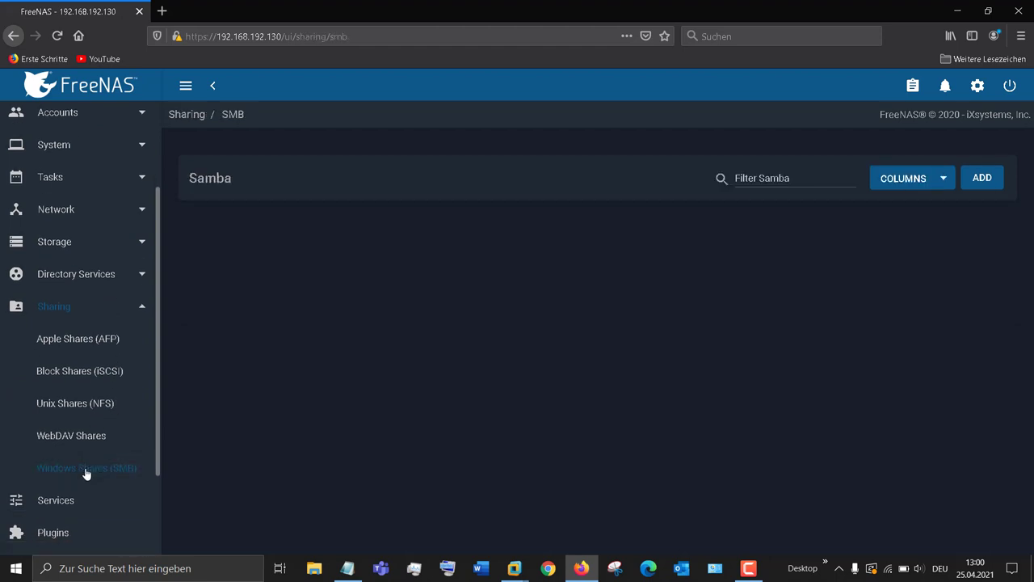
pyautogui.click(983, 179)
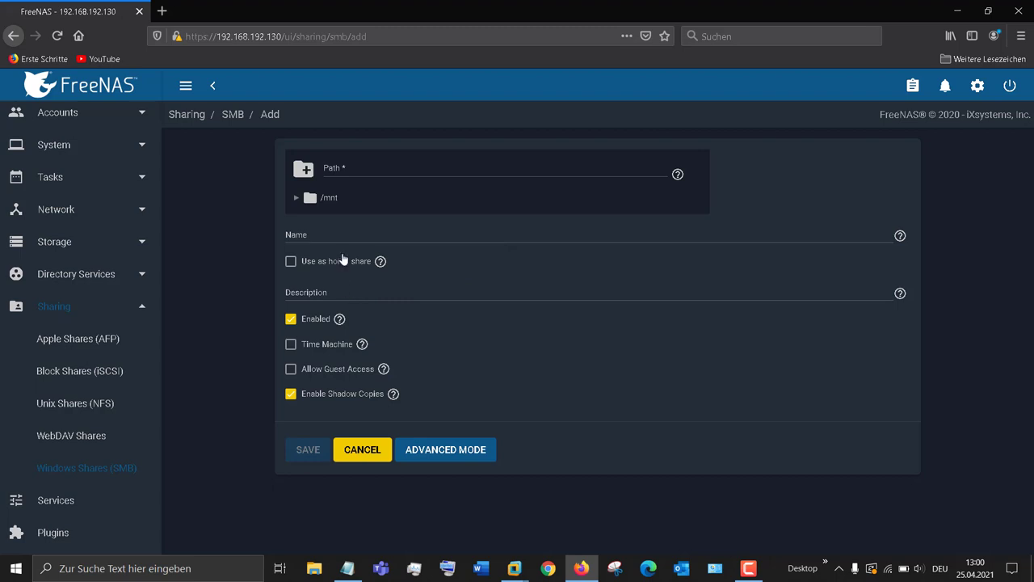
pyautogui.click(296, 199)
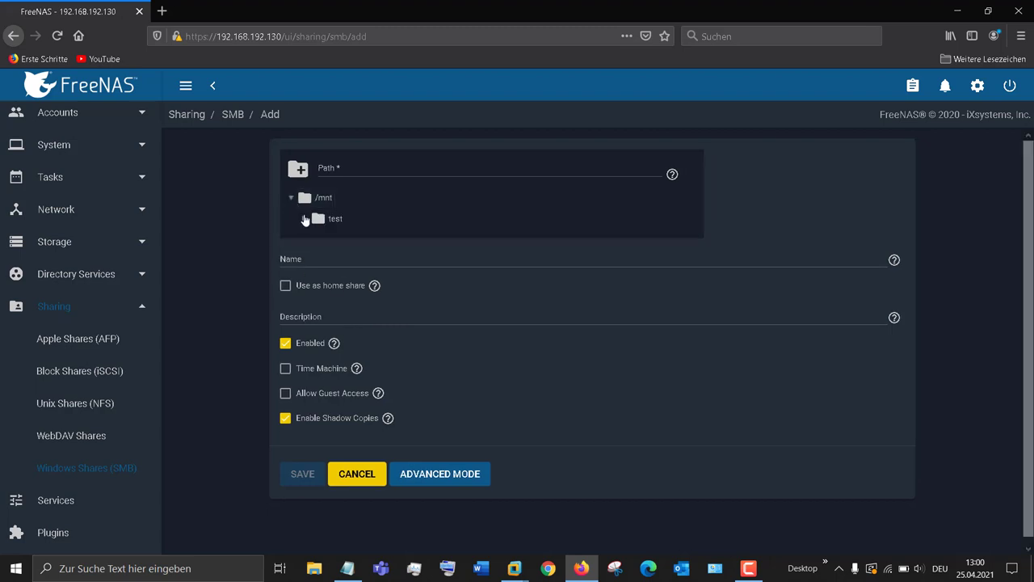
pyautogui.click(323, 219)
pyautogui.click(286, 393)
pyautogui.click(285, 369)
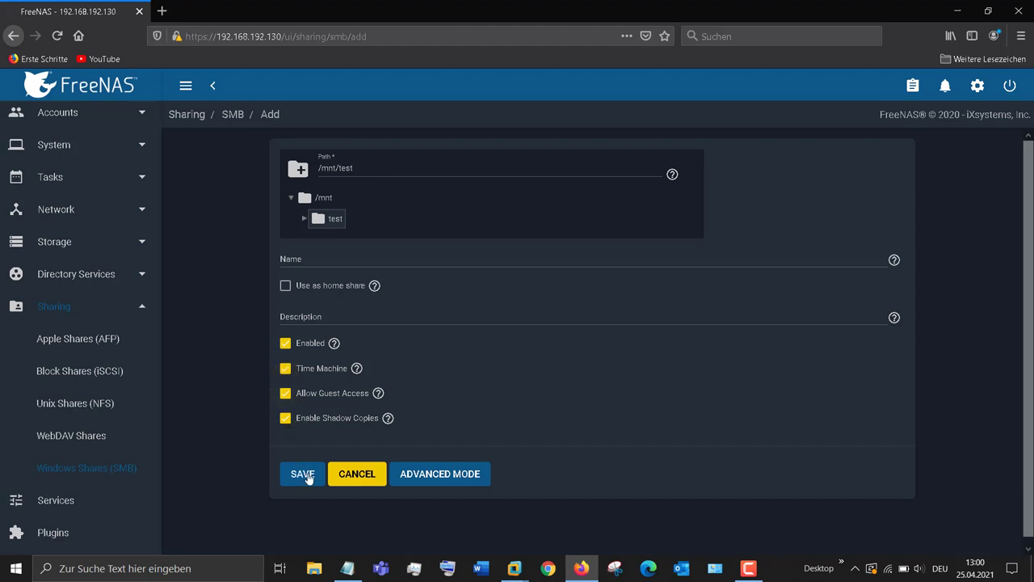
pyautogui.click(308, 259)
pyautogui.click(300, 317)
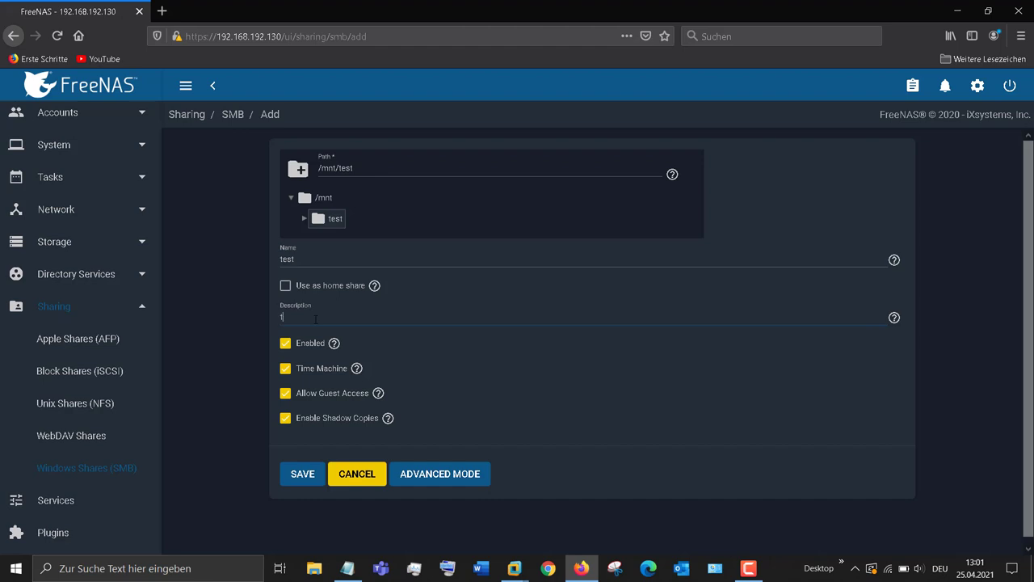
pyautogui.click(300, 476)
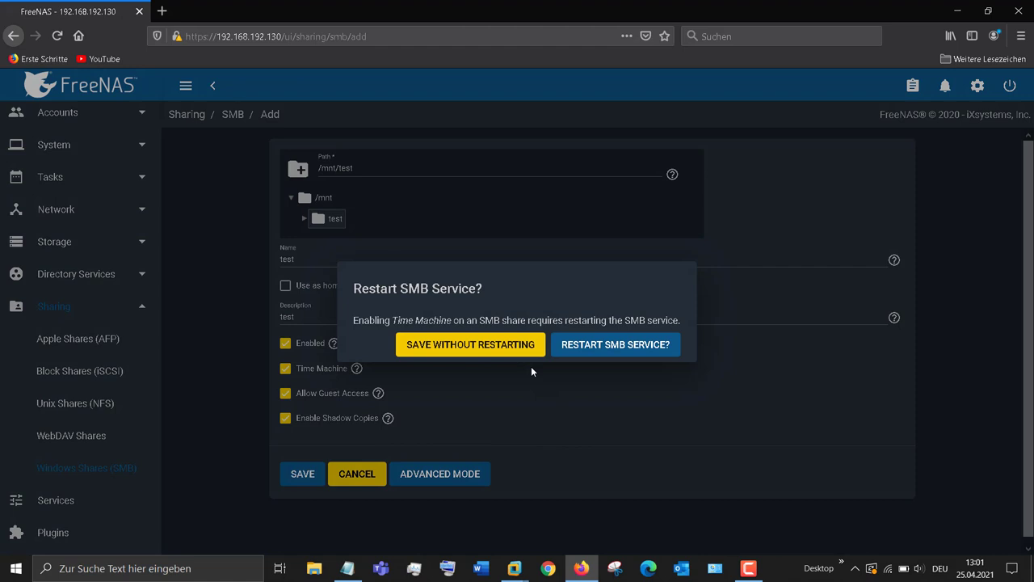
# Step: Restart the SMB service and set it to start automatically
pyautogui.click(600, 349)
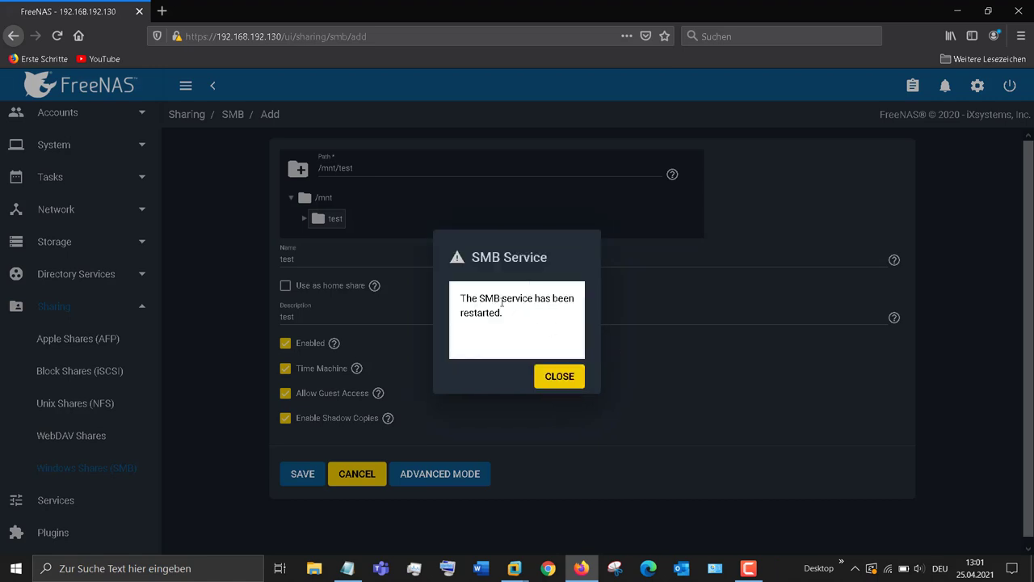
pyautogui.click(566, 383)
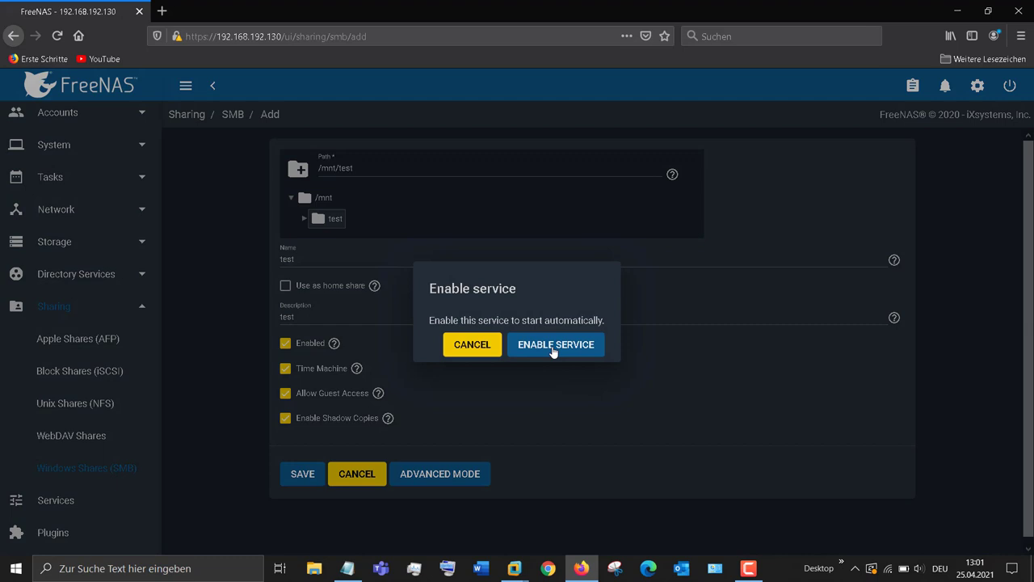
pyautogui.click(554, 349)
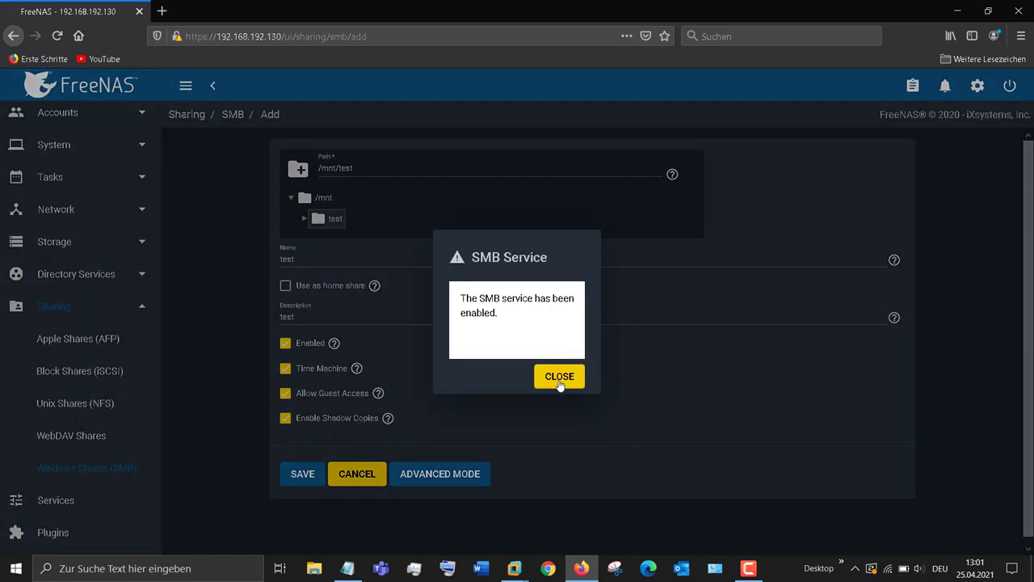
pyautogui.click(560, 380)
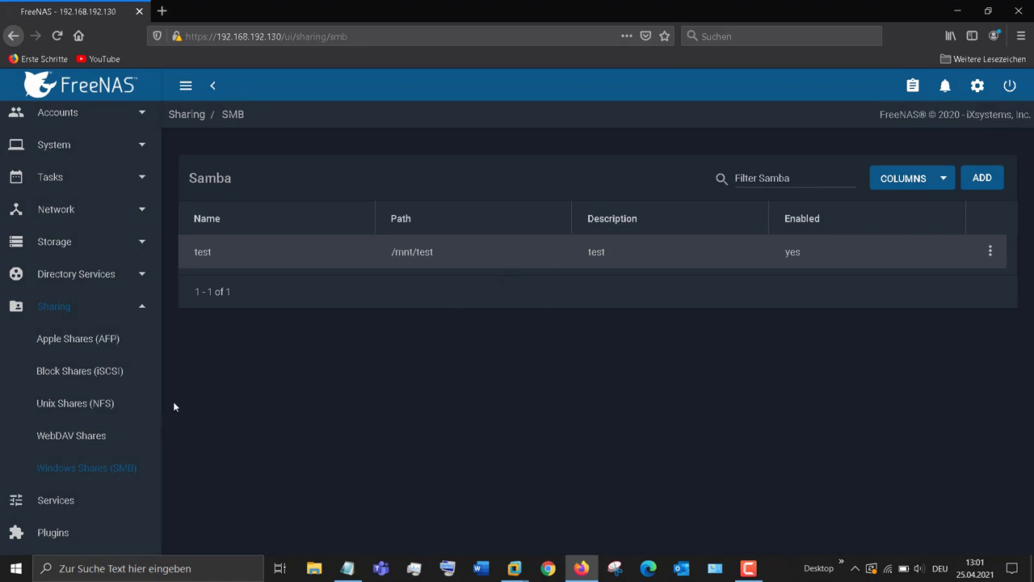
# Step: Add 'user?' to the Notepad notes
pyautogui.scroll(3, 81, 194)
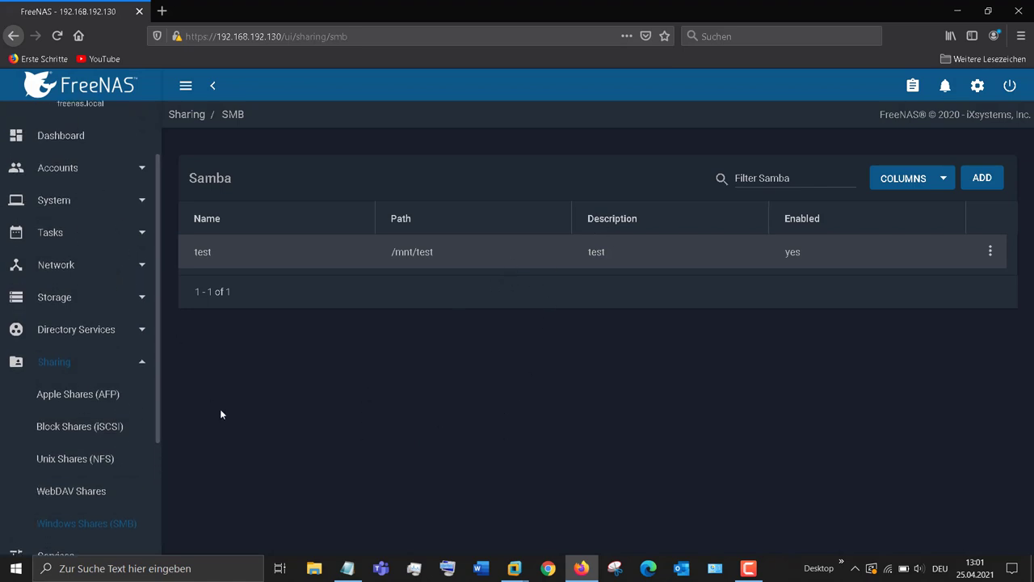
pyautogui.click(347, 568)
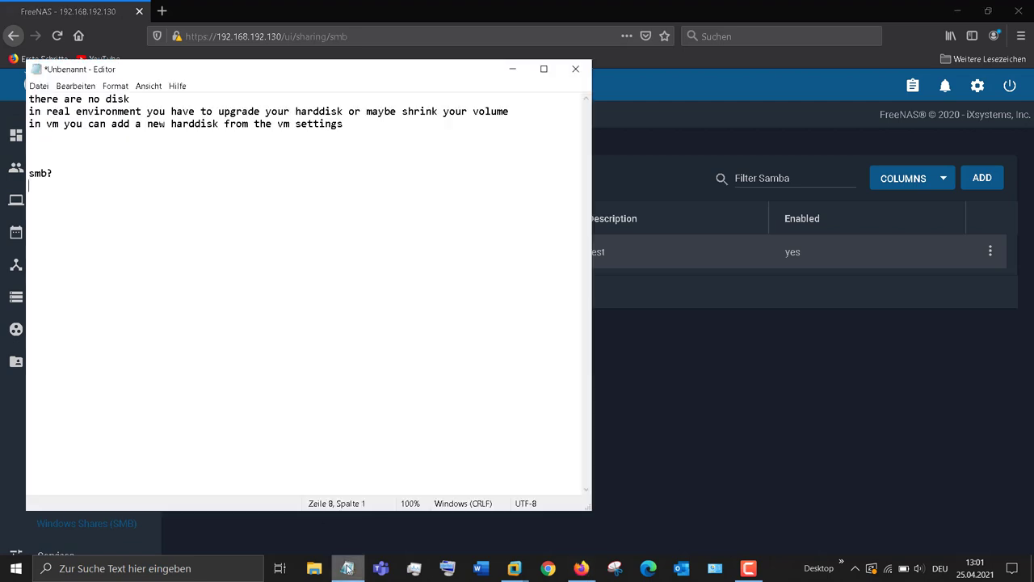
pyautogui.write('user?')
pyautogui.click(664, 513)
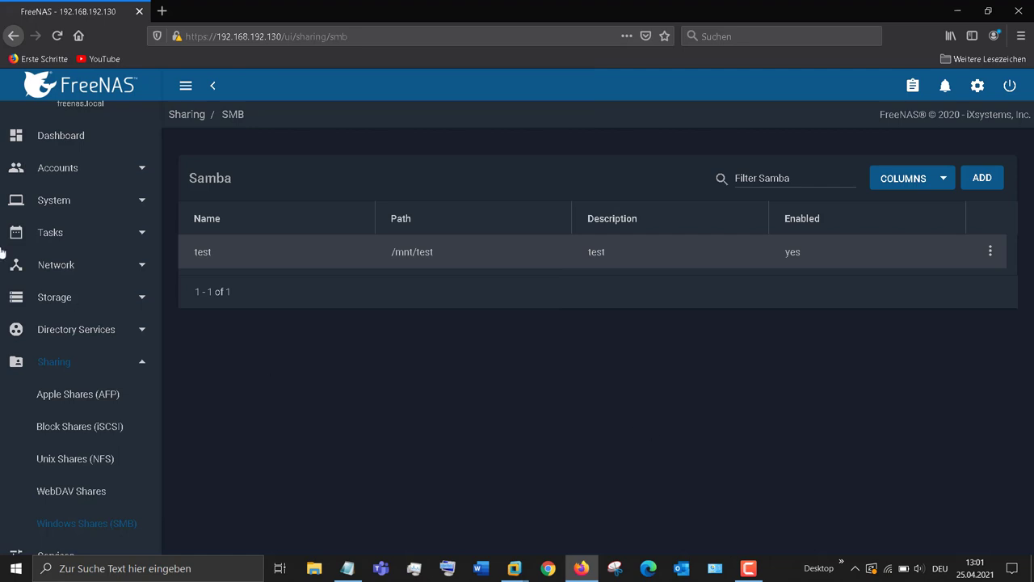
# Step: Start a new user under Accounts > Users, entering the full name, username and password
pyautogui.click(94, 179)
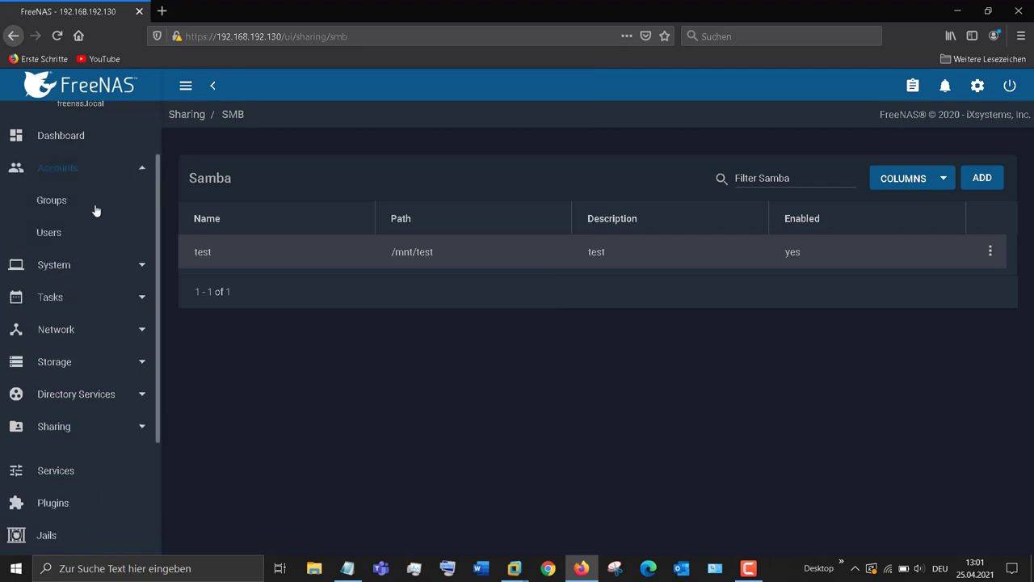
pyautogui.click(50, 237)
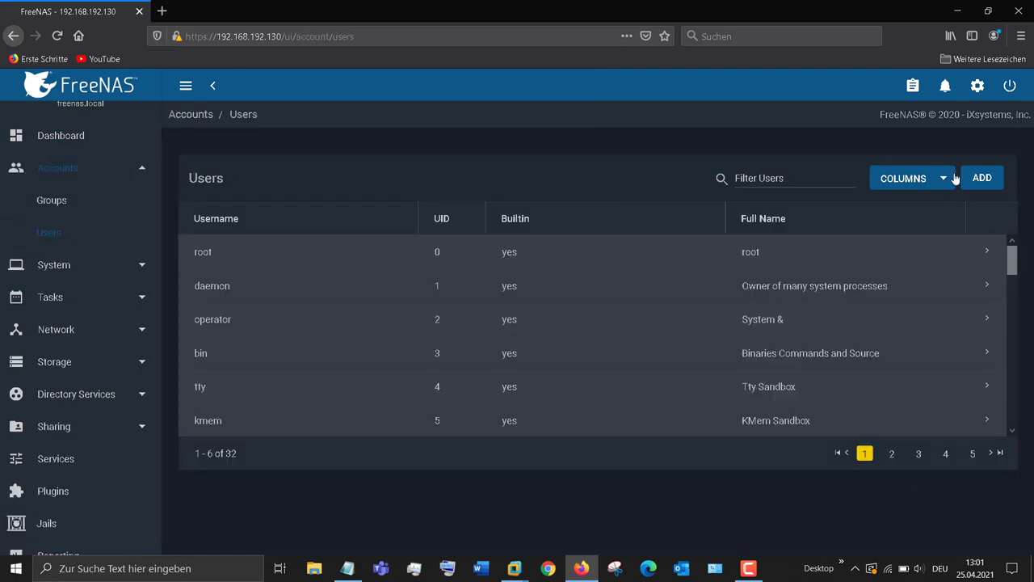
pyautogui.click(982, 177)
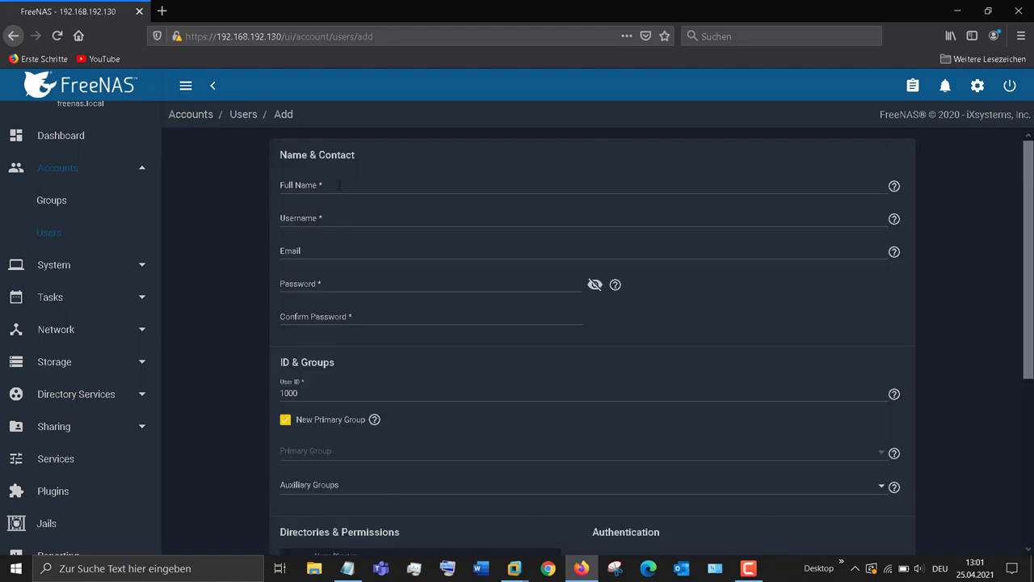
pyautogui.click(332, 187)
pyautogui.write('test')
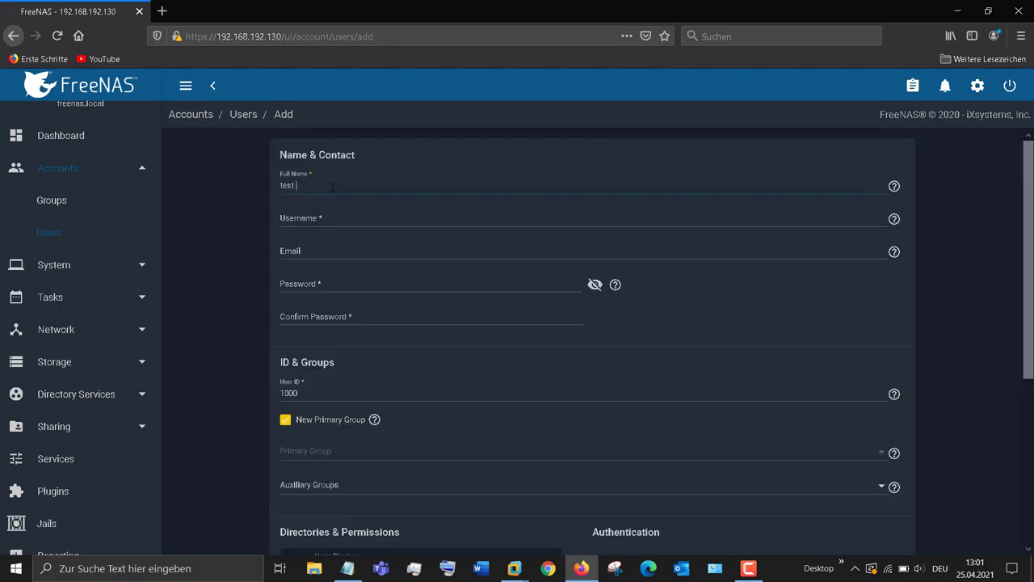
pyautogui.write(' test')
pyautogui.click(326, 215)
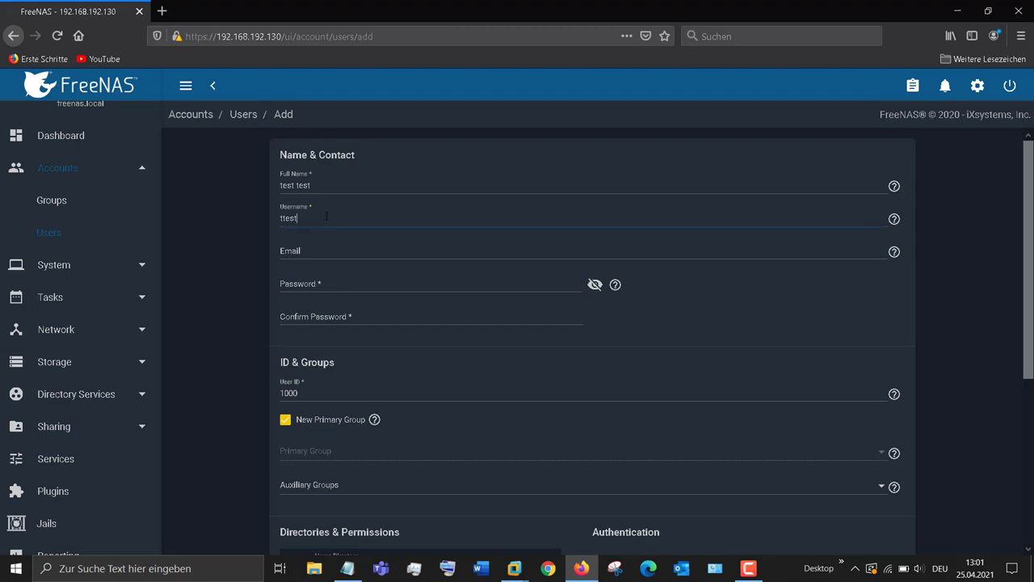
pyautogui.click(369, 283)
pyautogui.write('te')
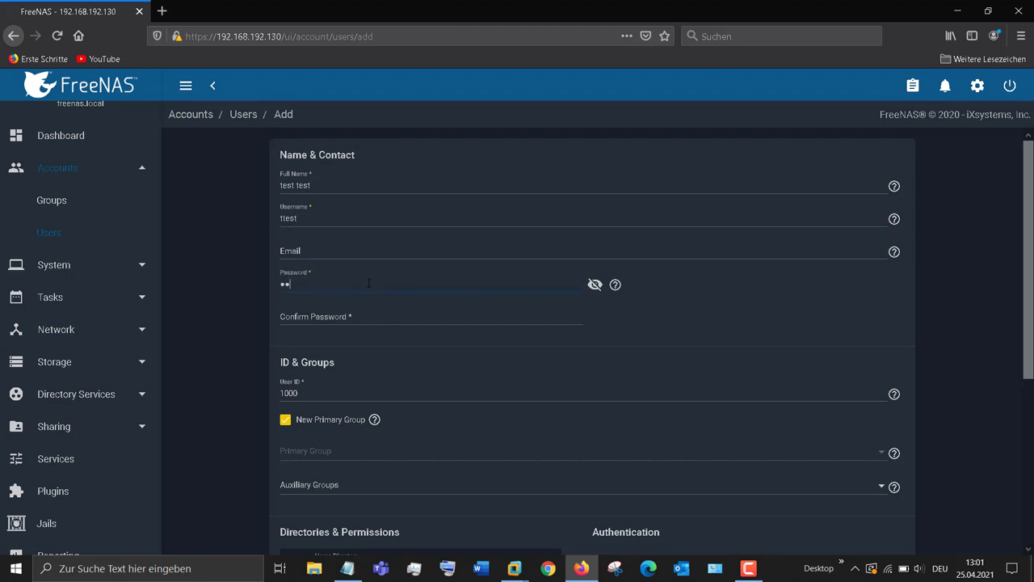
pyautogui.write('st')
pyautogui.click(339, 314)
pyautogui.write('t')
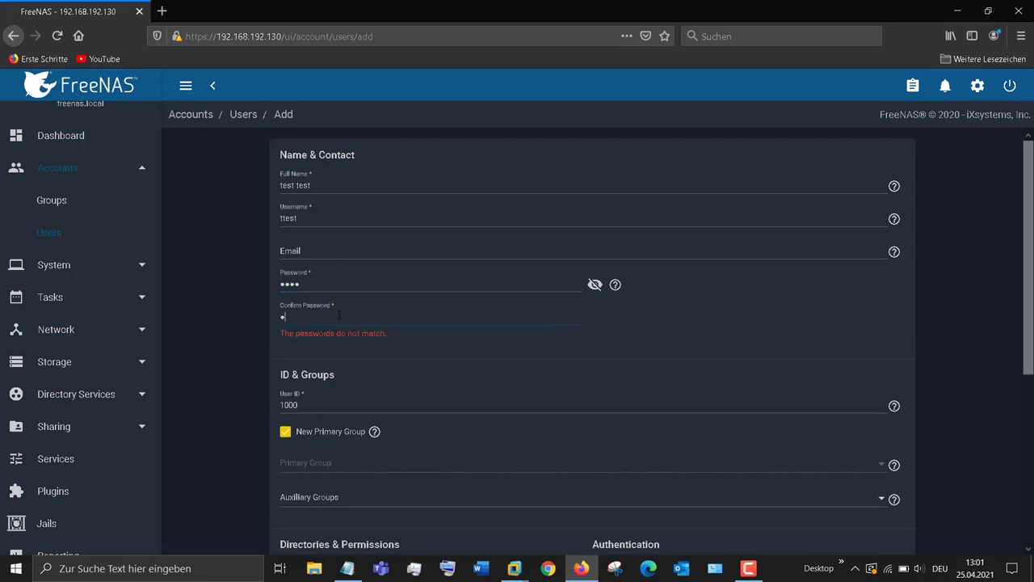
pyautogui.write('est')
# Step: Set the user's home directory to /mnt/test with group and other write, permit sudo, and save
pyautogui.scroll(-2, 340, 315)
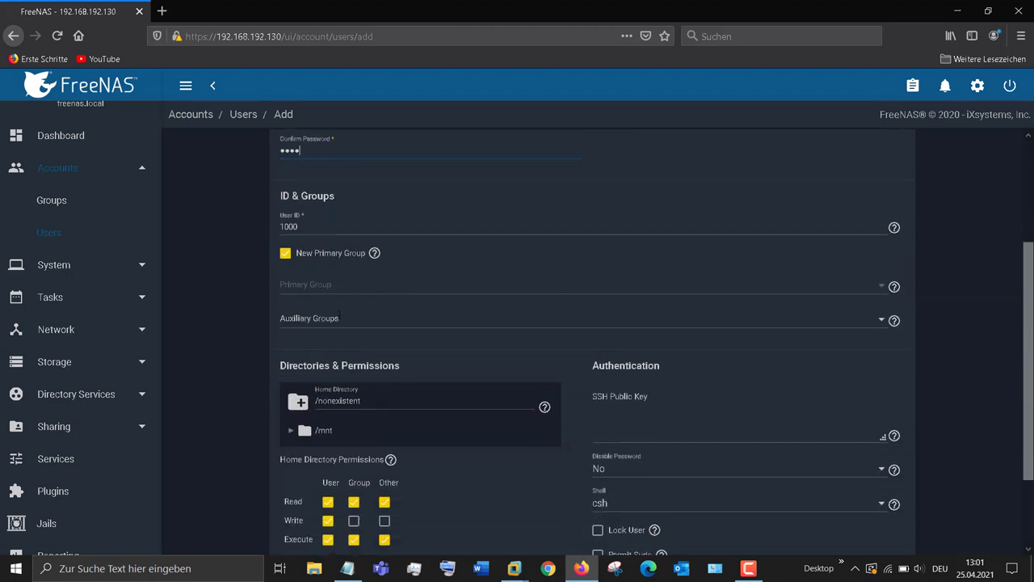
pyautogui.scroll(-2, 420, 366)
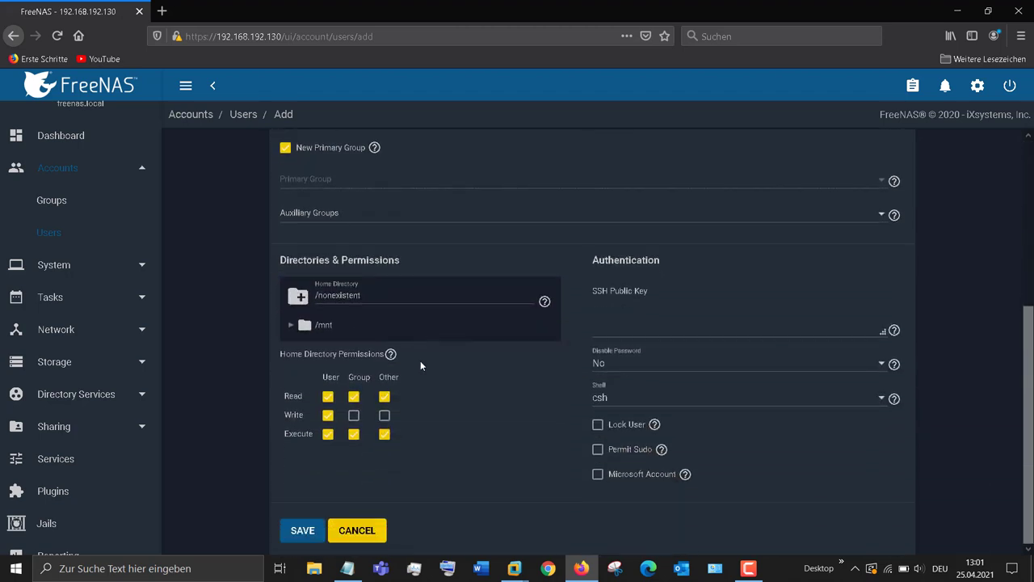
pyautogui.click(292, 325)
pyautogui.click(333, 346)
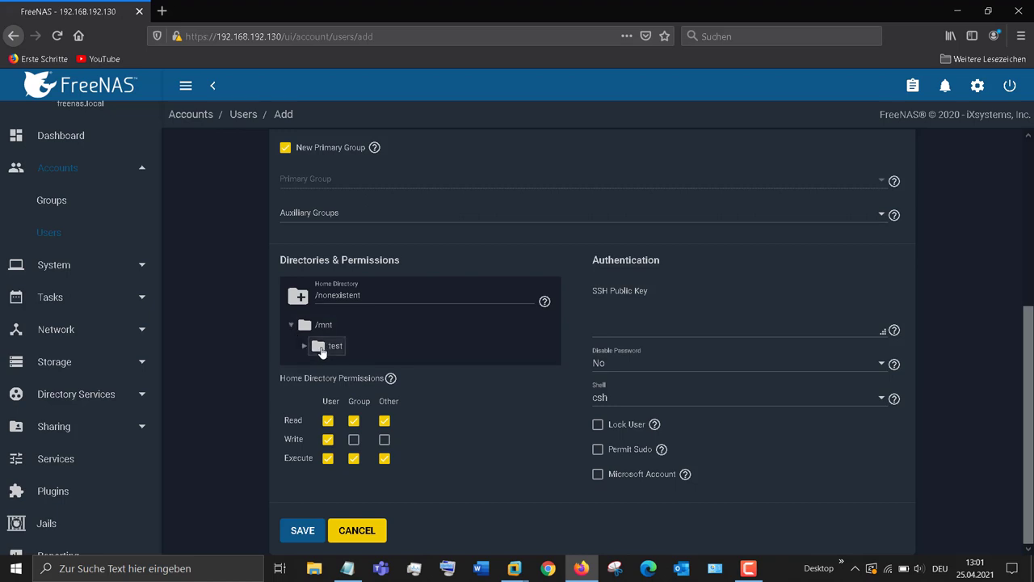
pyautogui.click(353, 440)
pyautogui.click(384, 439)
pyautogui.click(598, 450)
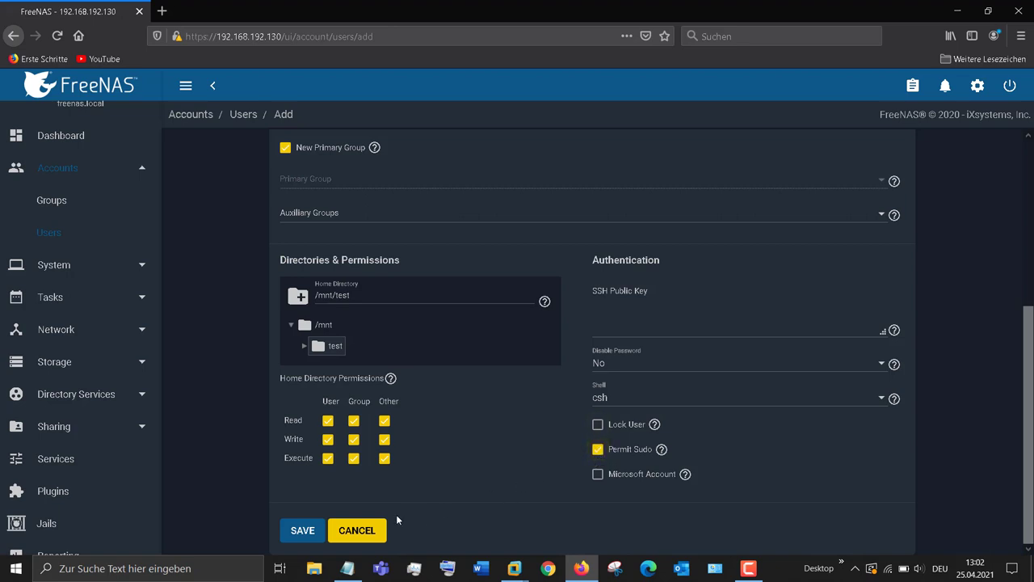
pyautogui.click(315, 531)
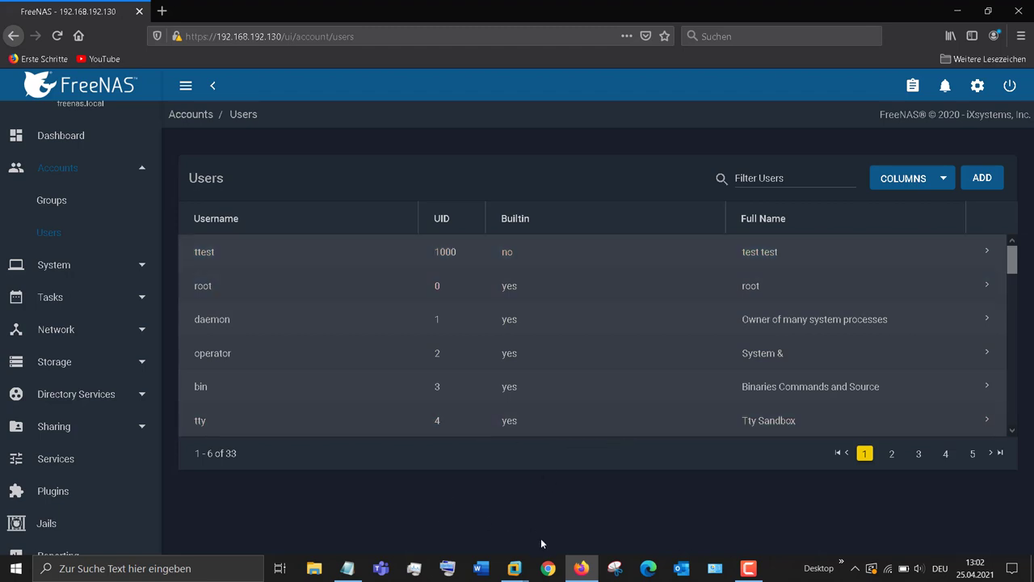
pyautogui.click(318, 569)
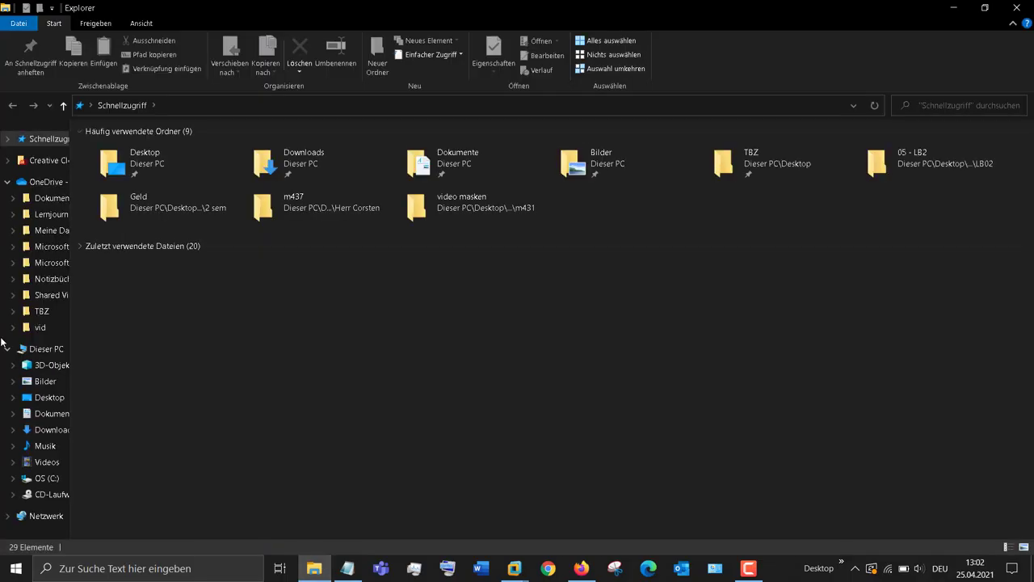
# Step: Navigate File Explorer to \\192.168.192.130
pyautogui.click(36, 348)
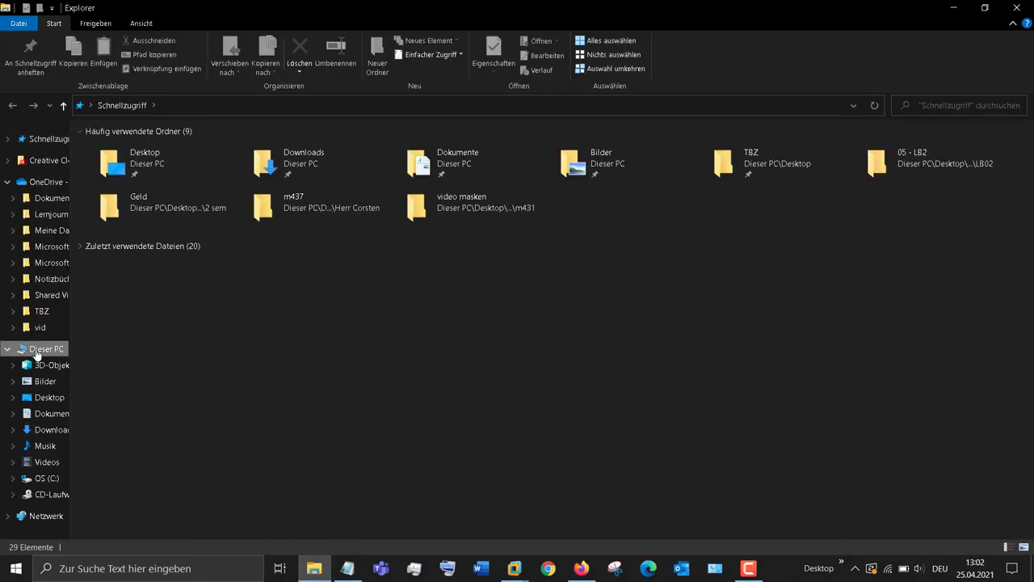
pyautogui.click(191, 105)
pyautogui.write('\\\\')
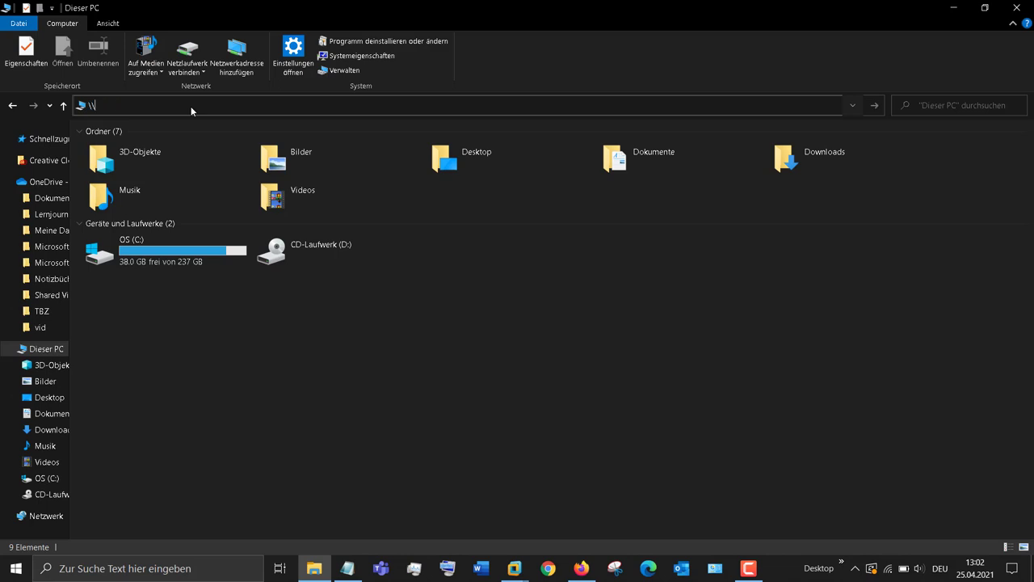
pyautogui.write('192.168.192.130')
pyautogui.press('Return')
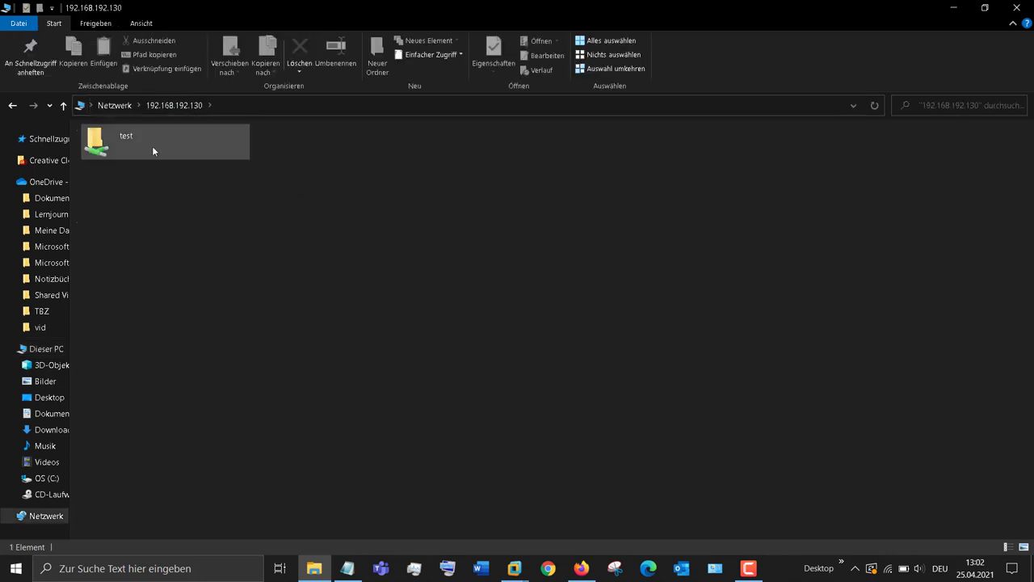
# Step: Open test > ttest and create a new folder named test there
pyautogui.doubleClick(152, 146)
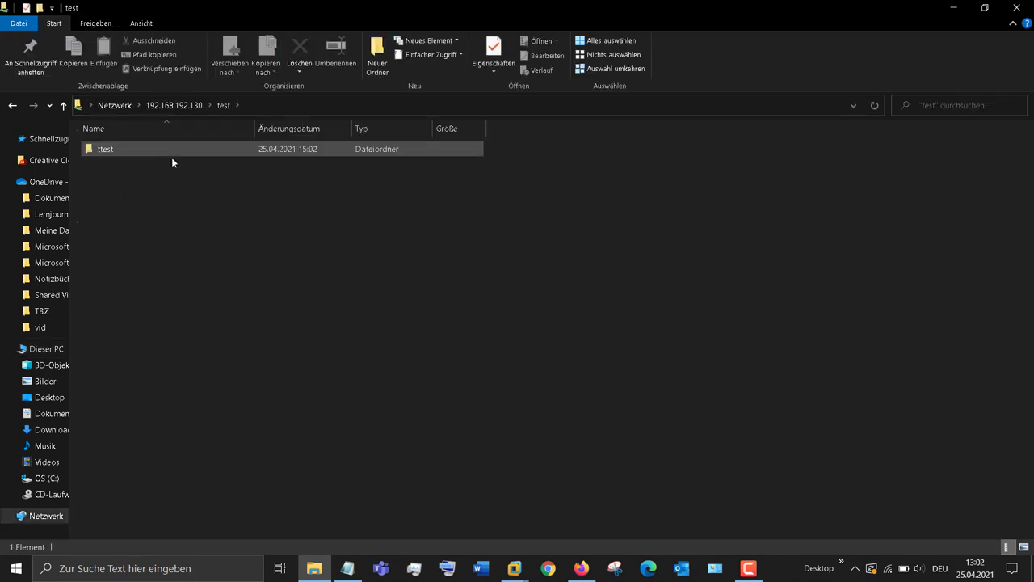
pyautogui.doubleClick(159, 147)
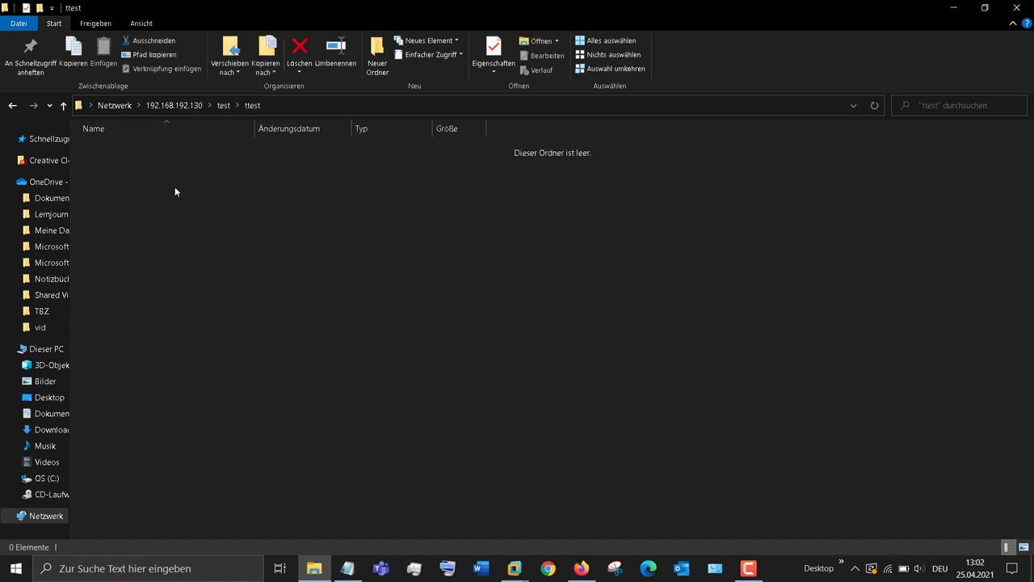
pyautogui.rightClick(176, 192)
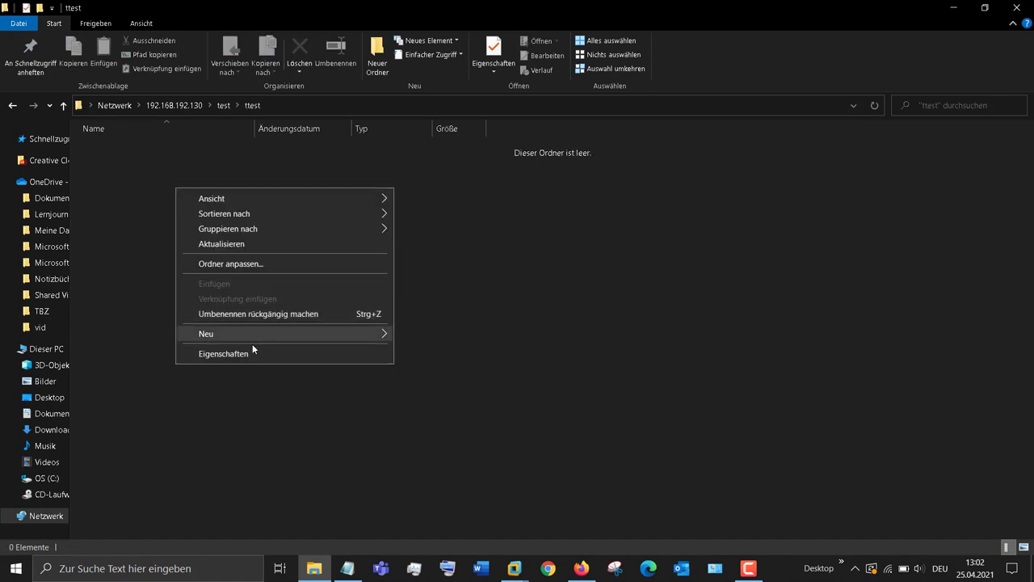
pyautogui.moveTo(254, 333)
pyautogui.click(428, 334)
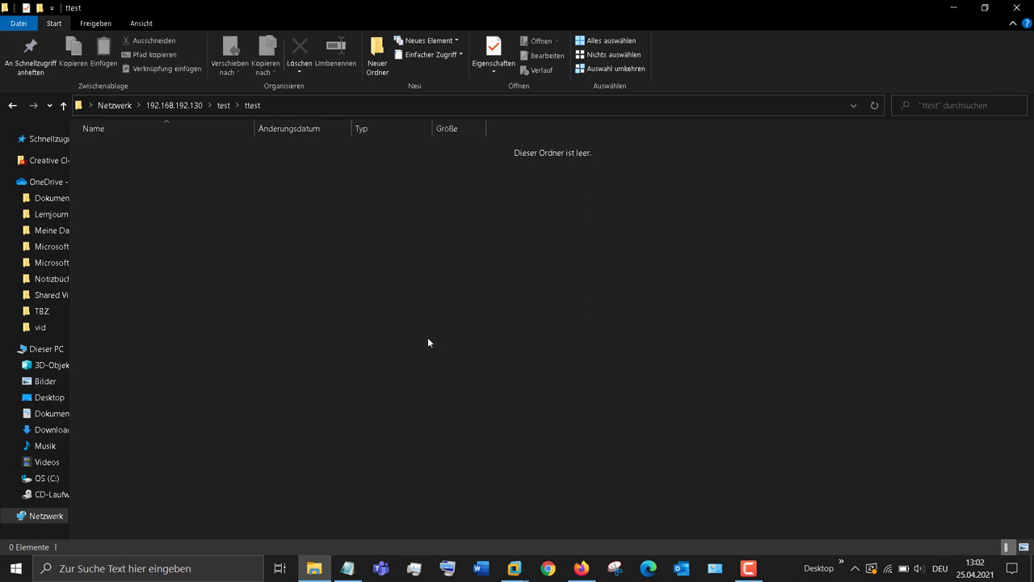
pyautogui.write('test')
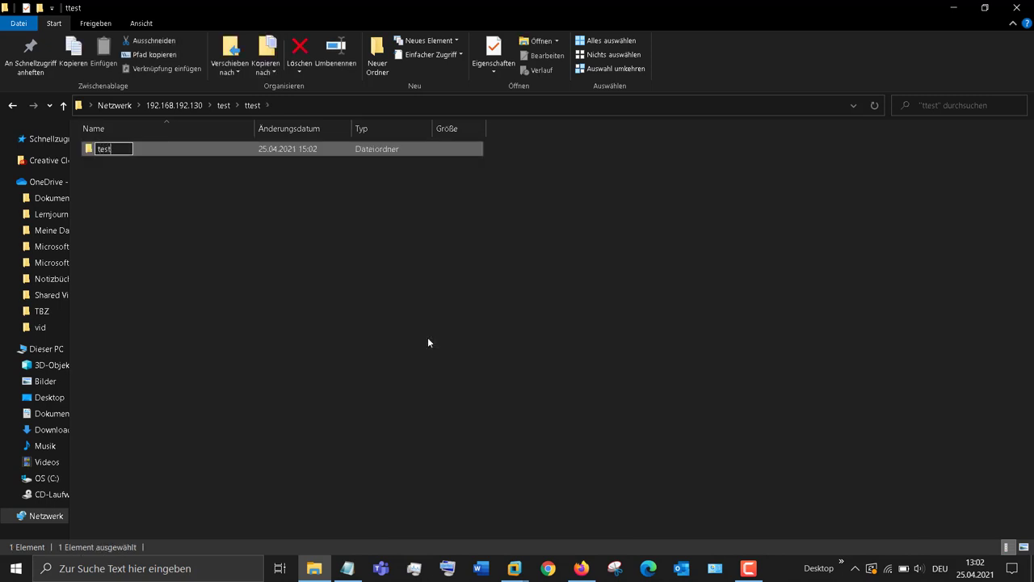
pyautogui.press('Return')
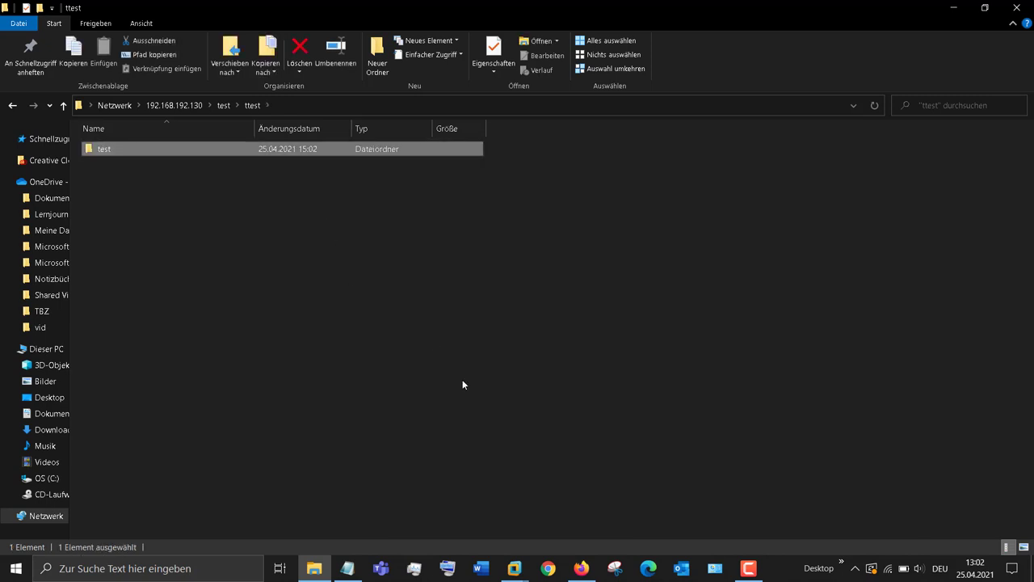
pyautogui.click(750, 568)
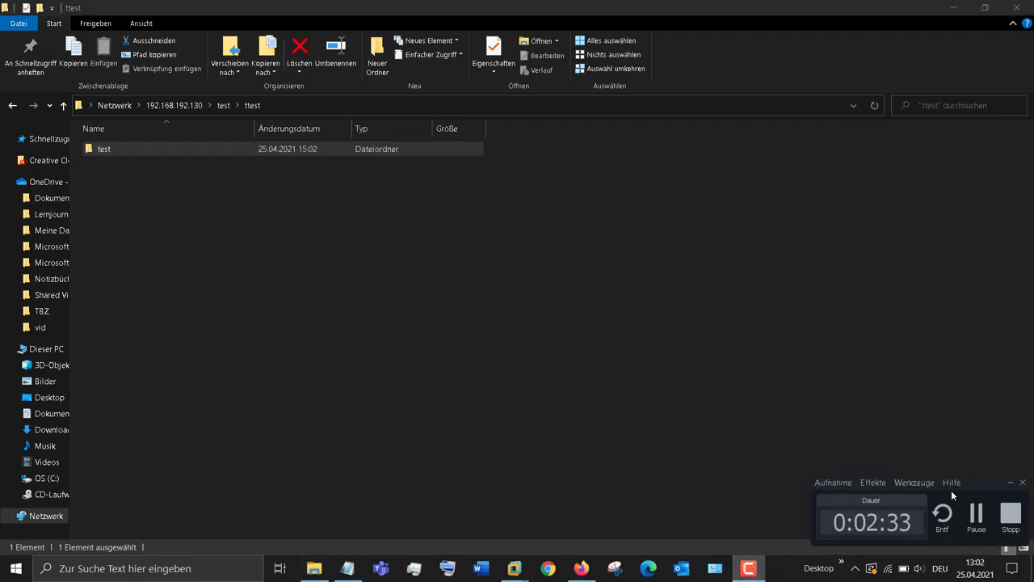